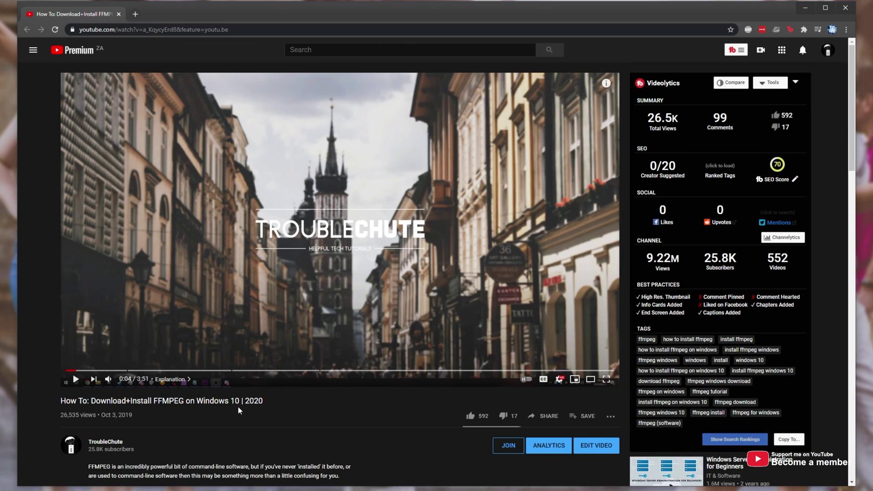
- Highlight the video's upload date Oct 3, 2019 and its 26,535 view count
left_click_drag(101, 415, 133, 415)
double_click(71, 415)
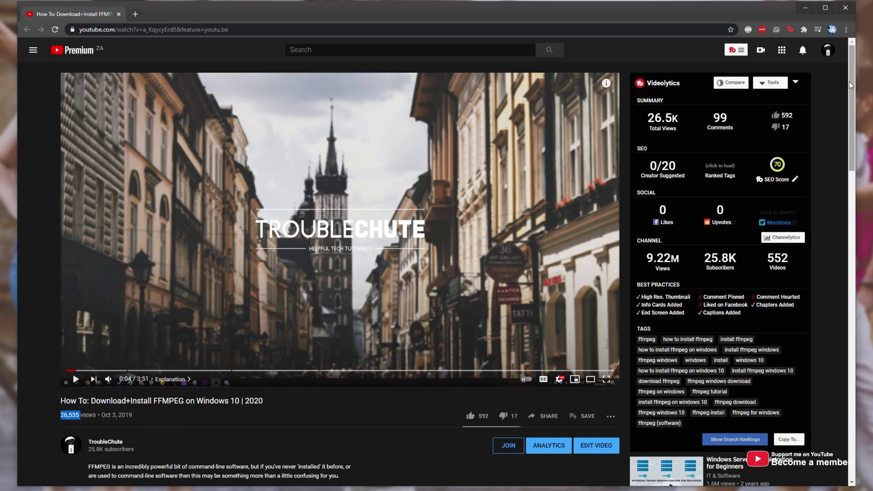
left_click_drag(848, 84, 851, 89)
- Skip the tutorial to the builds page at 0:53, then watch briefly in full screen and exit
left_click(200, 356)
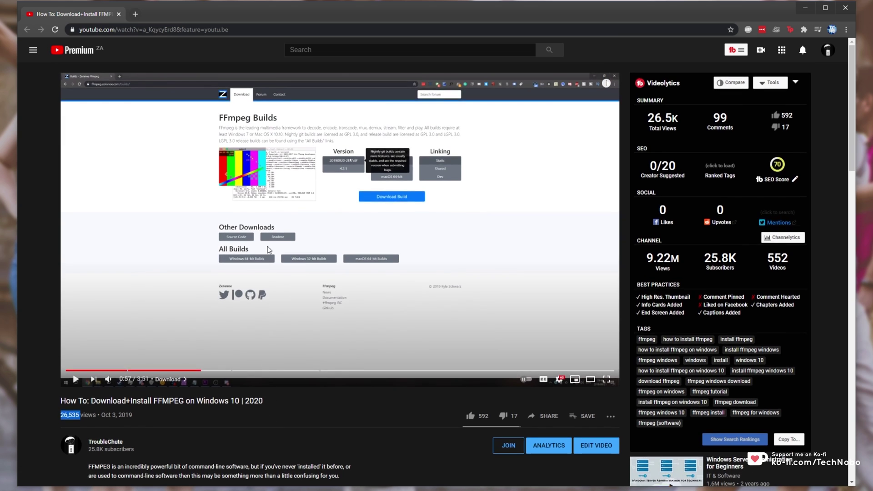
double_click(193, 224)
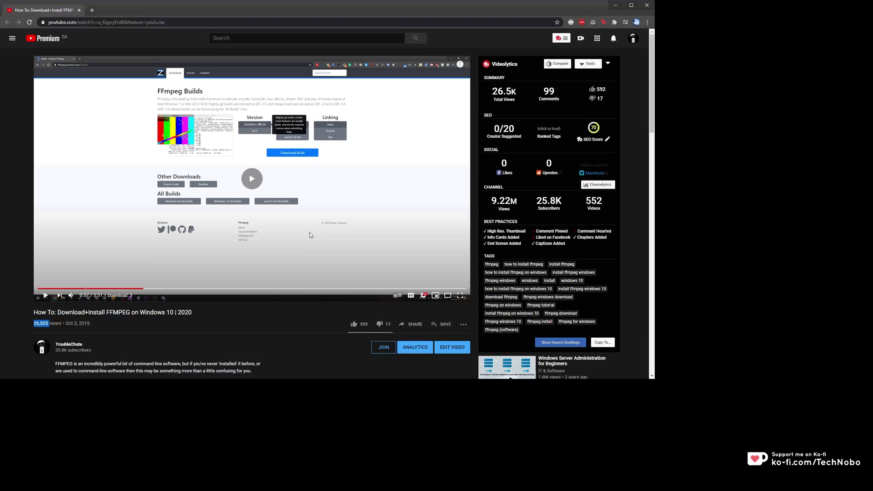
double_click(59, 21)
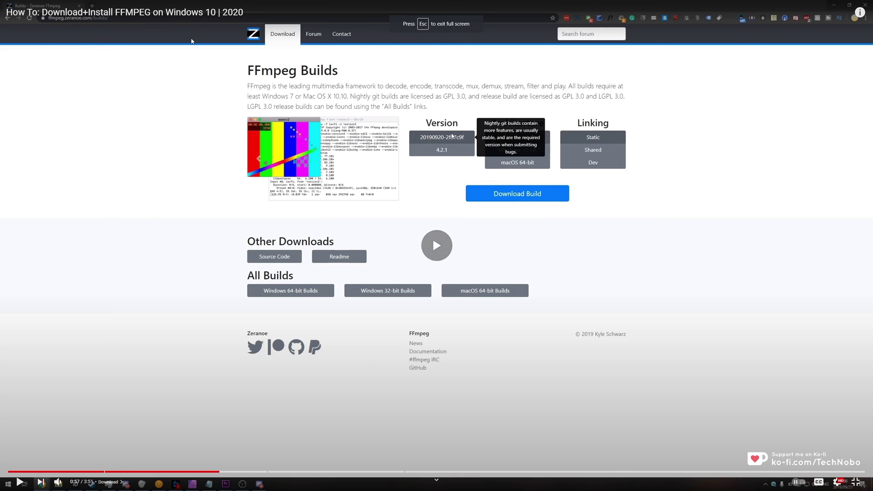
- Show the Zeranoe Twitter profile from the Reddit window, then return to the YouTube tutorial
key("alt+Tab")
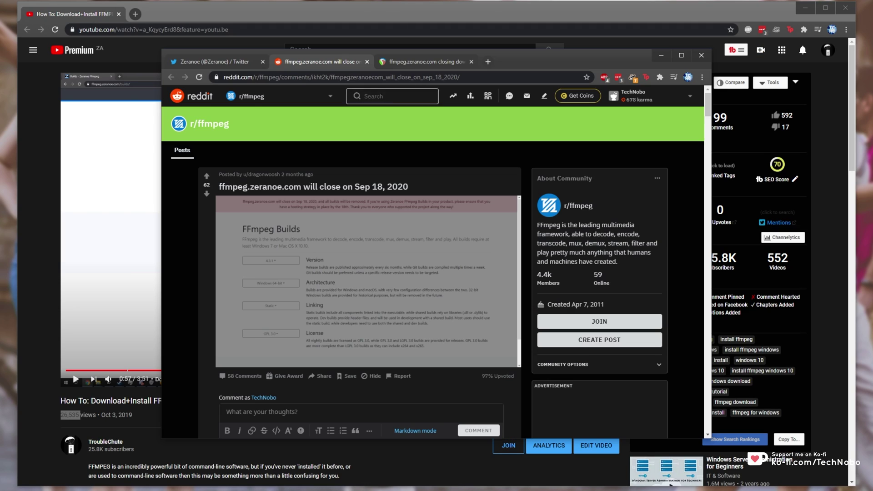
left_click(220, 61)
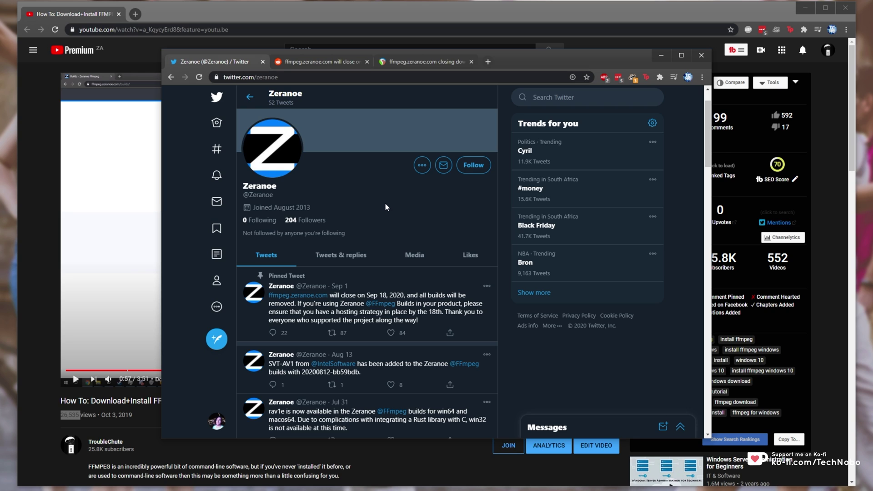
key("alt+Tab")
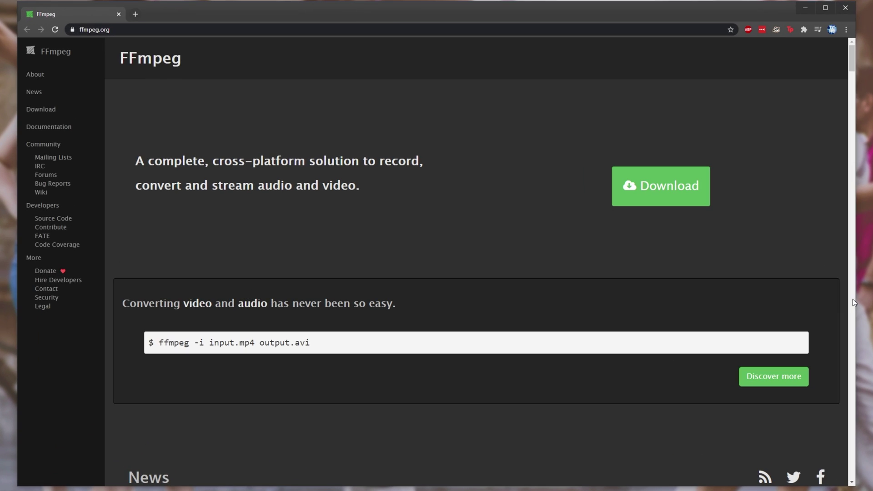
- From the FFmpeg download page, open the gyan.dev and BtbN Windows builds in tabs, viewing gyan.dev
left_click(673, 184)
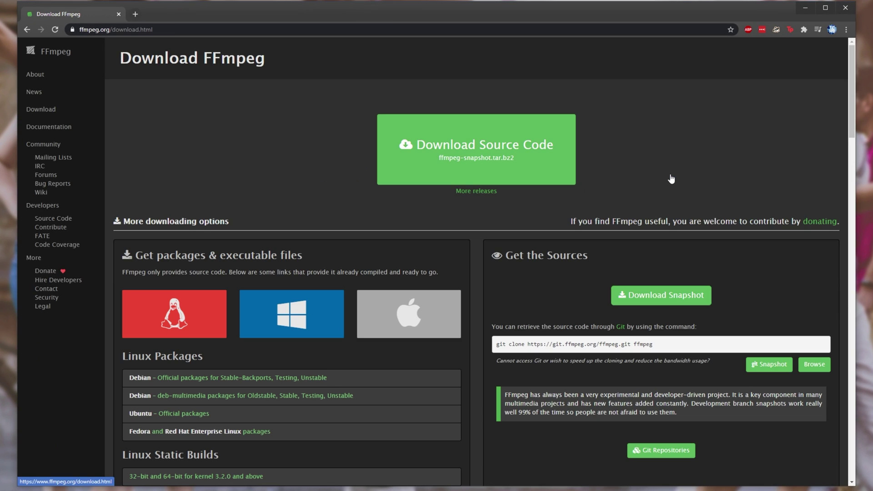
scroll(829, 123, "down", 3)
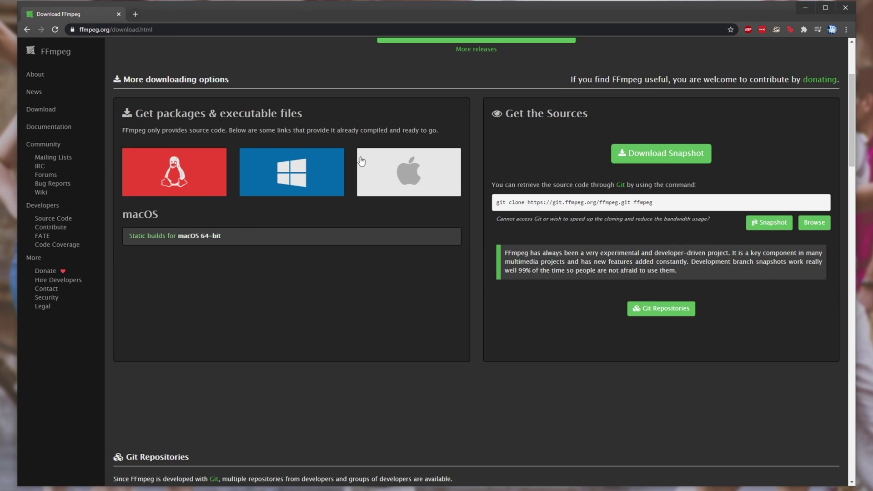
mouse_move(325, 174)
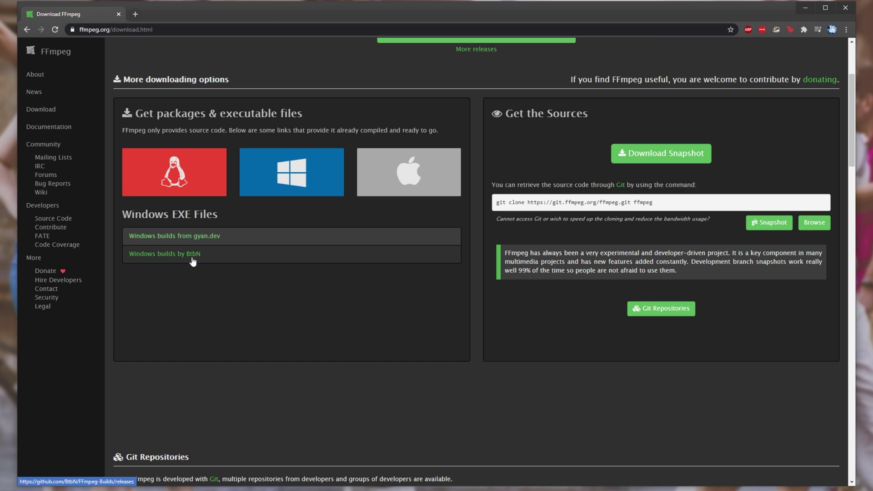
middle_click(213, 236)
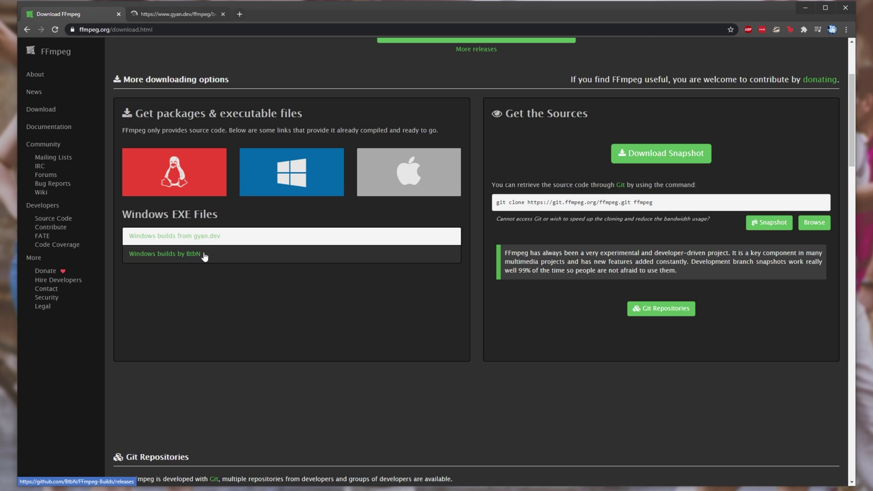
middle_click(213, 254)
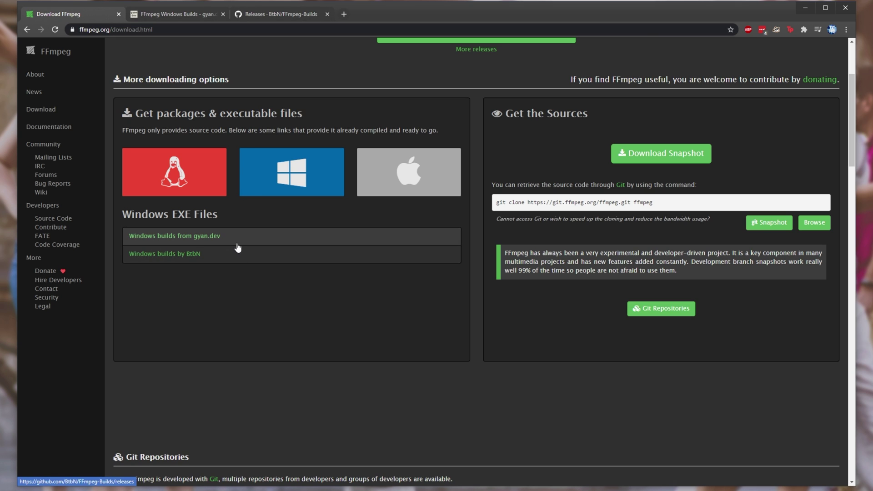
left_click(137, 14)
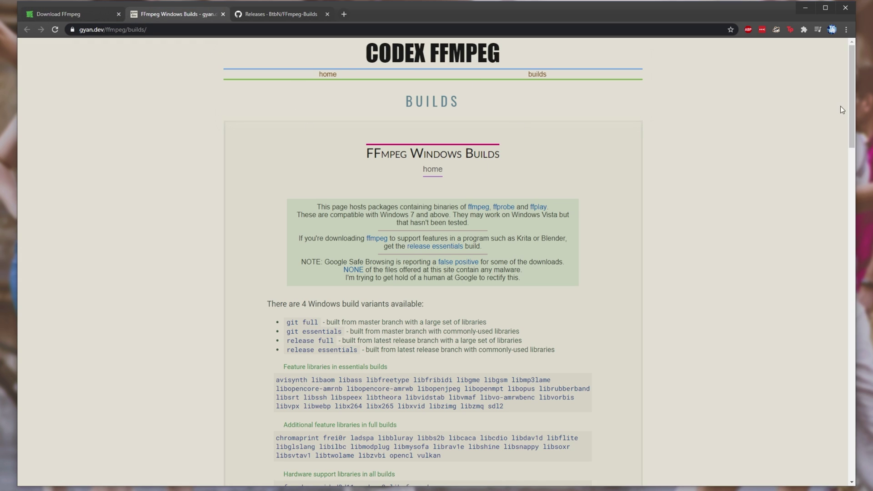
- Highlight the git vs release and full vs essentials variant descriptions, then scroll to the release links
left_click_drag(854, 91, 852, 116)
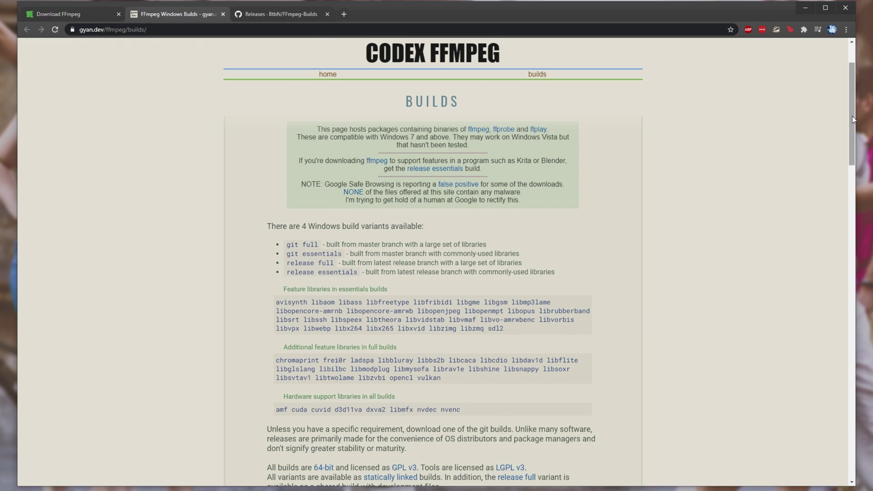
left_click_drag(285, 244, 305, 246)
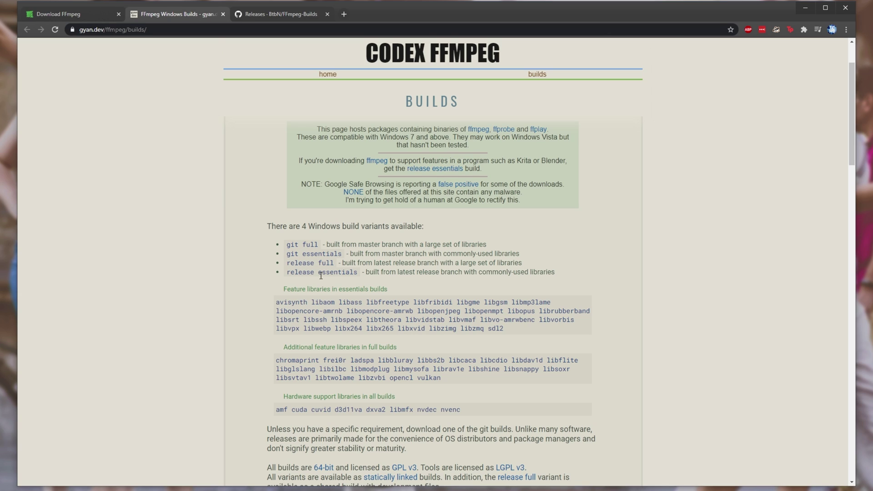
double_click(294, 246)
left_click_drag(326, 244, 386, 244)
double_click(294, 263)
left_click_drag(343, 263, 400, 262)
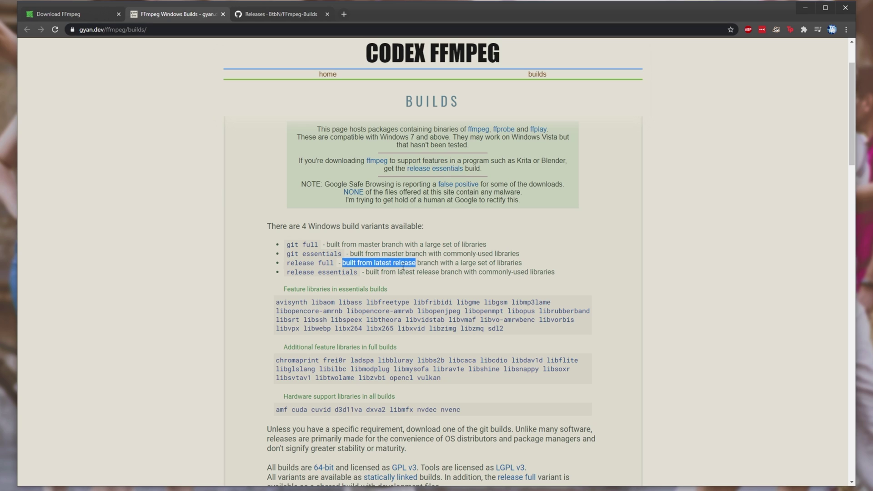
double_click(310, 245)
double_click(321, 254)
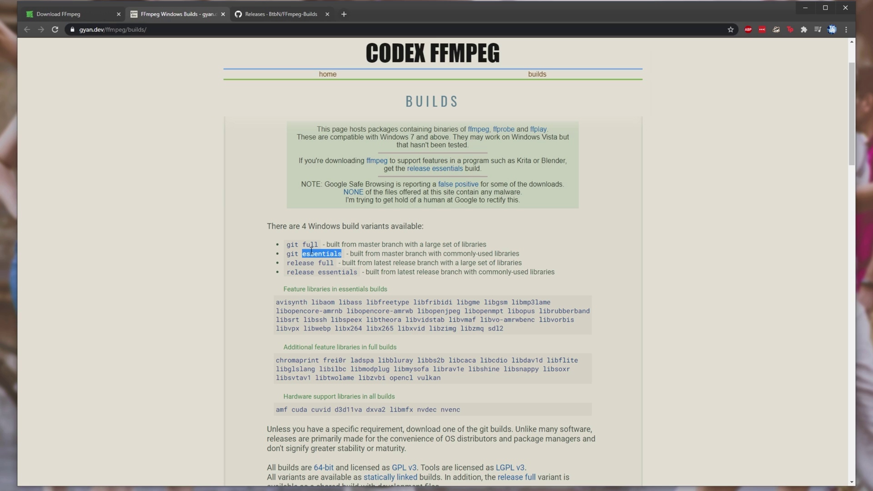
left_click_drag(426, 245, 500, 253)
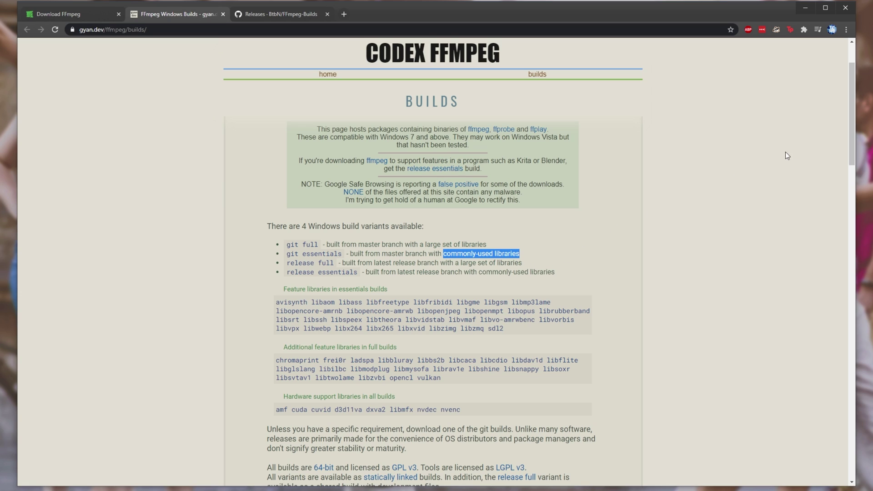
left_click(787, 170)
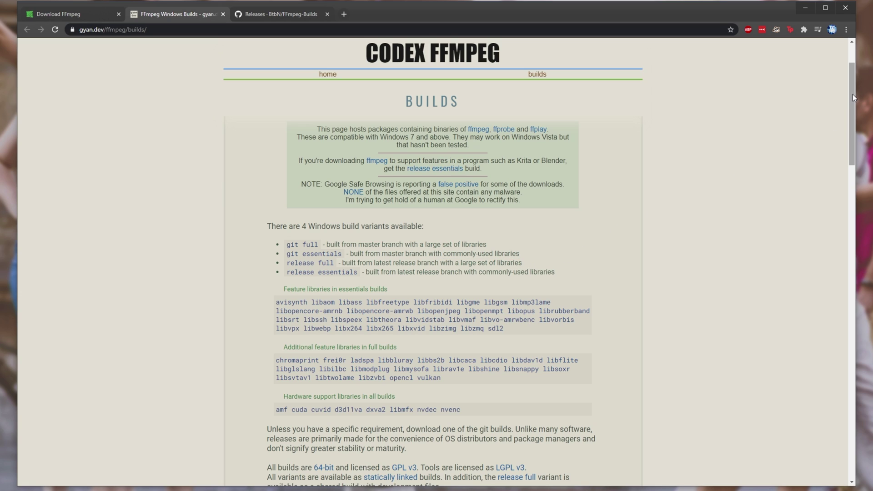
left_click_drag(852, 94, 850, 260)
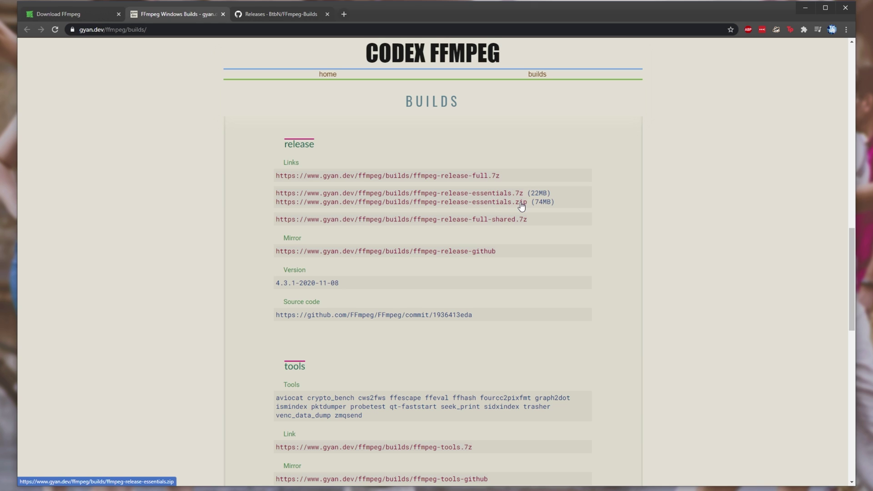
- Download the release-full 7z build past Chrome's harmful-program warning, then return to the builds page
left_click_drag(551, 193, 527, 194)
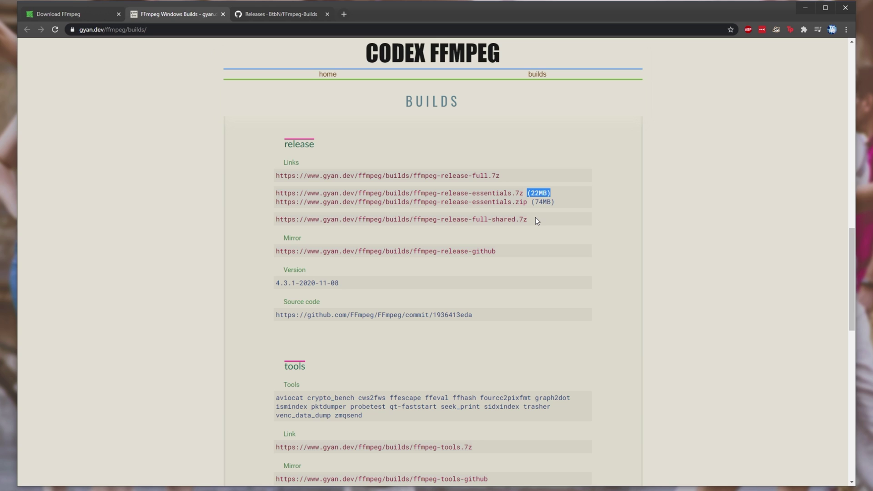
left_click(472, 175)
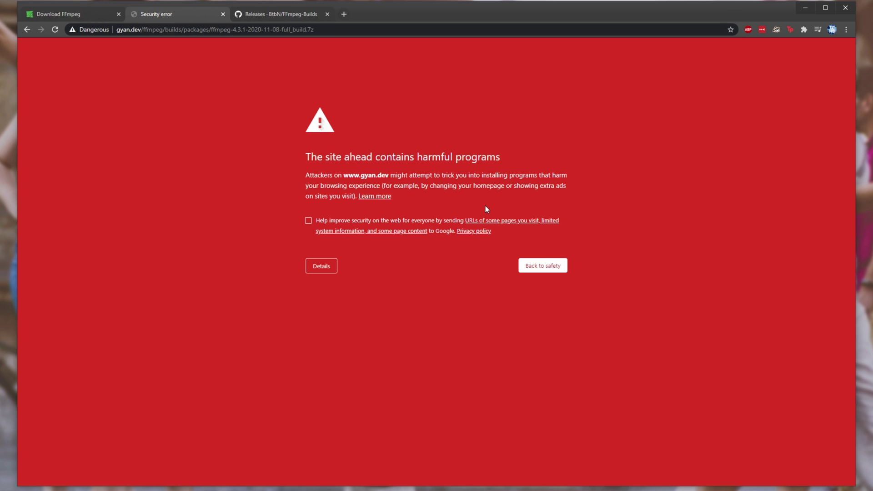
left_click(319, 269)
left_click(482, 312)
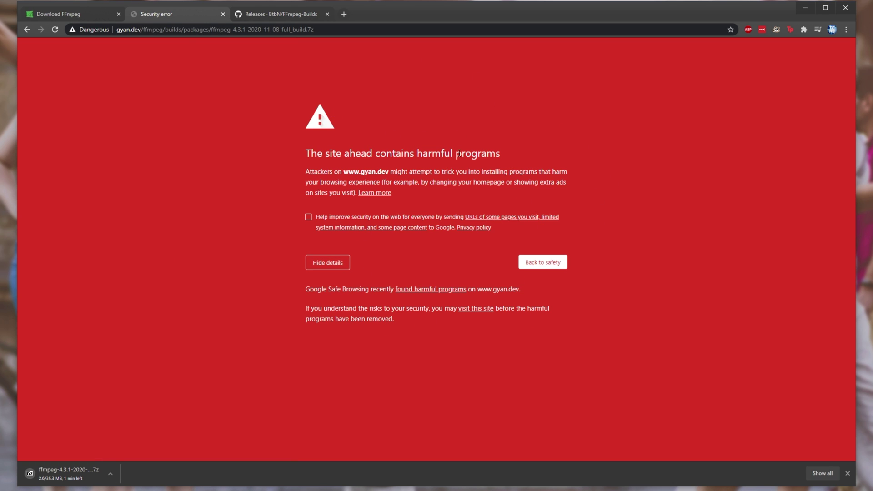
key("alt+Left")
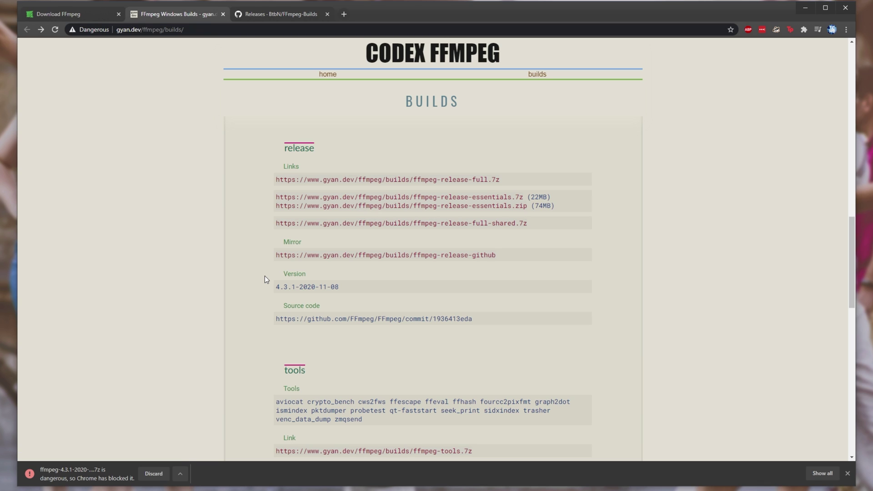
- In the downloads list, keep the blocked ffmpeg-4.3.1-2020-11-08_full_build (1).7z anyway
left_click(180, 473)
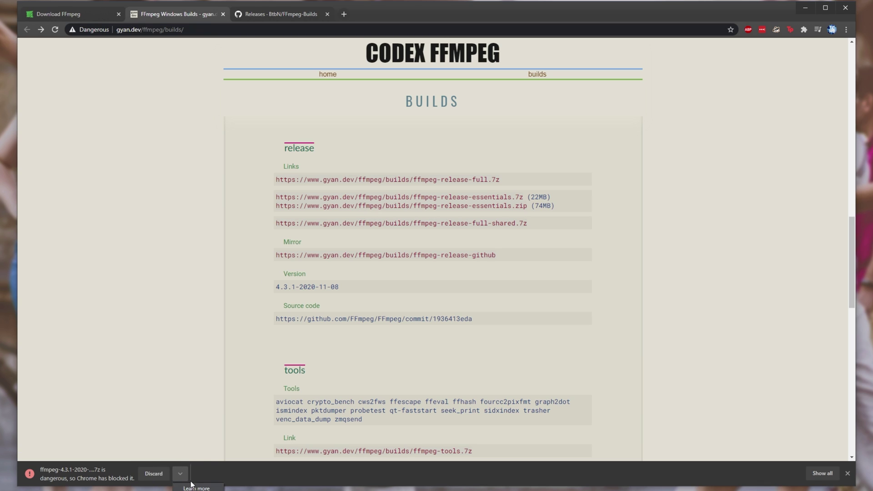
left_click(823, 473)
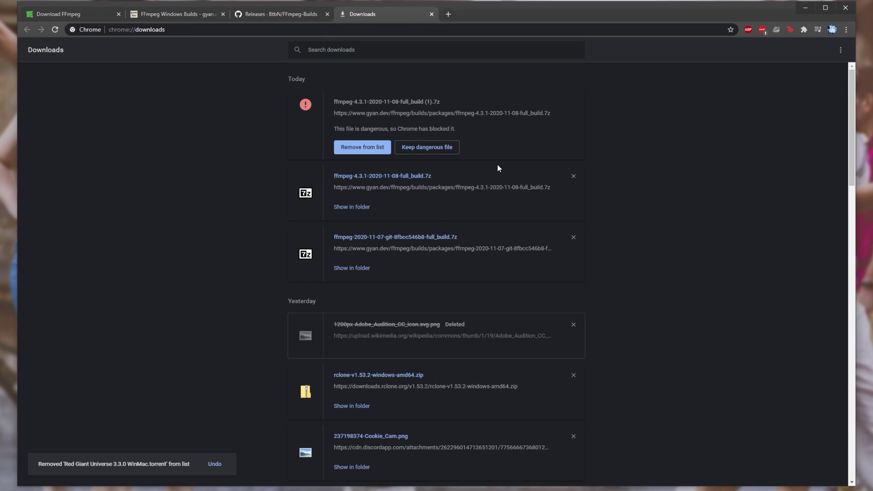
left_click(451, 150)
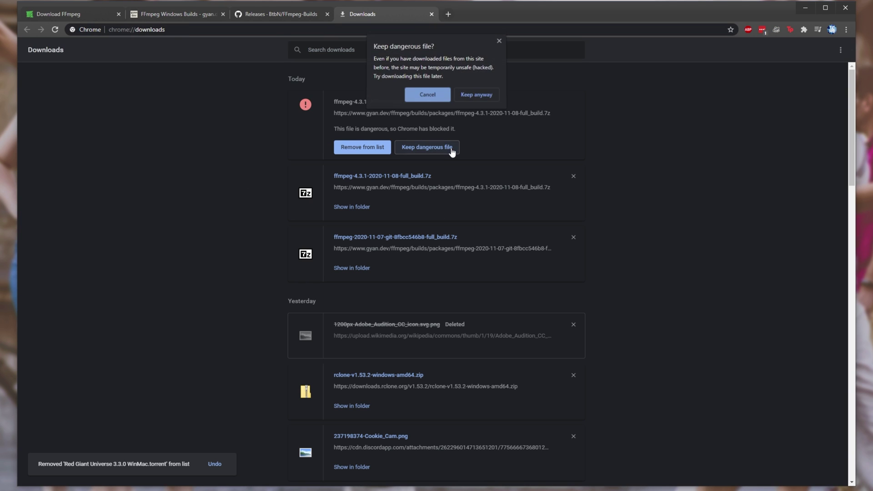
left_click(479, 96)
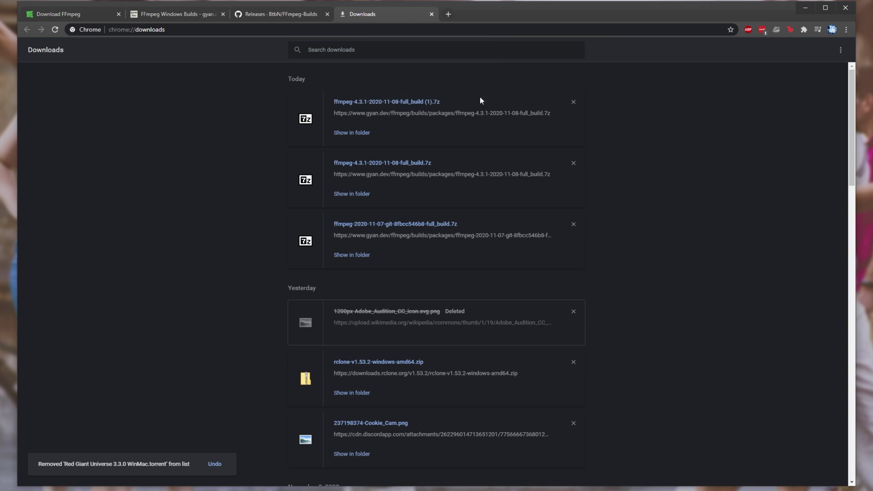
- Open the kept archive in 7-Zip, close it, and load 7-zip.org's download page in a new tab
left_click(428, 102)
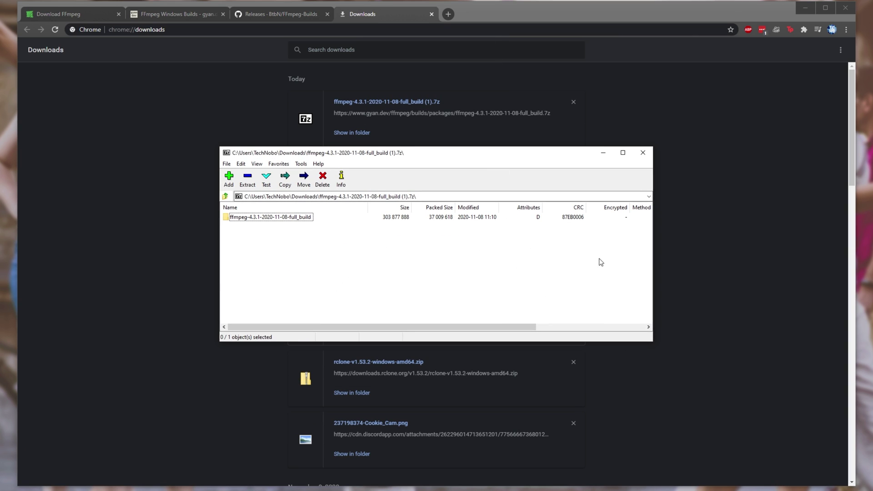
left_click(711, 225)
left_click(447, 14)
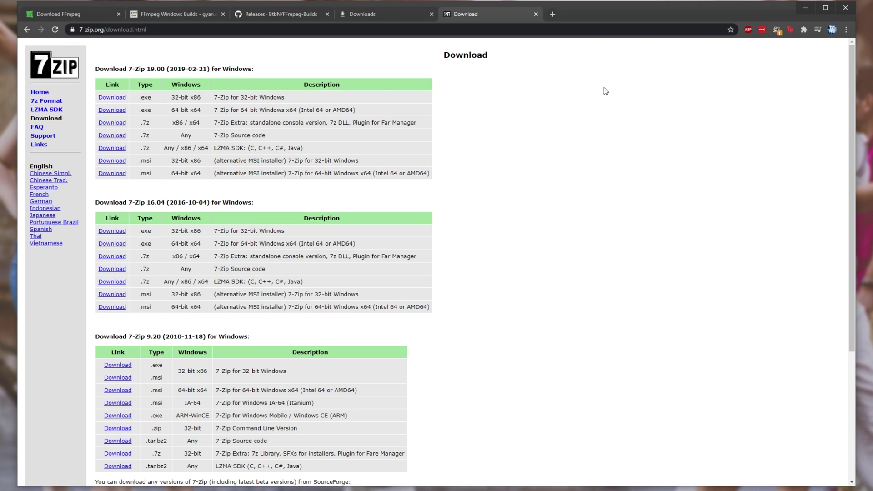
- Highlight the 7-Zip 19.00 64-bit Windows x64 .exe row, then switch to the BtbN FFmpeg-Builds releases
left_click_drag(135, 108, 366, 112)
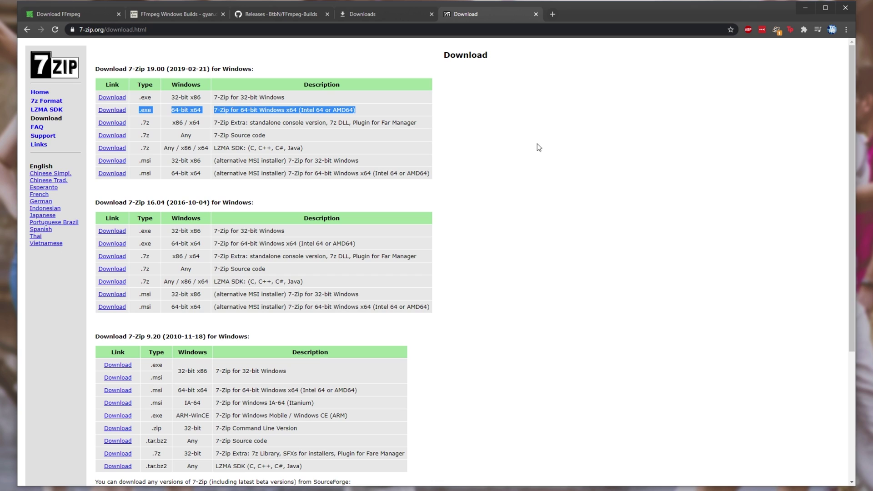
left_click(241, 16)
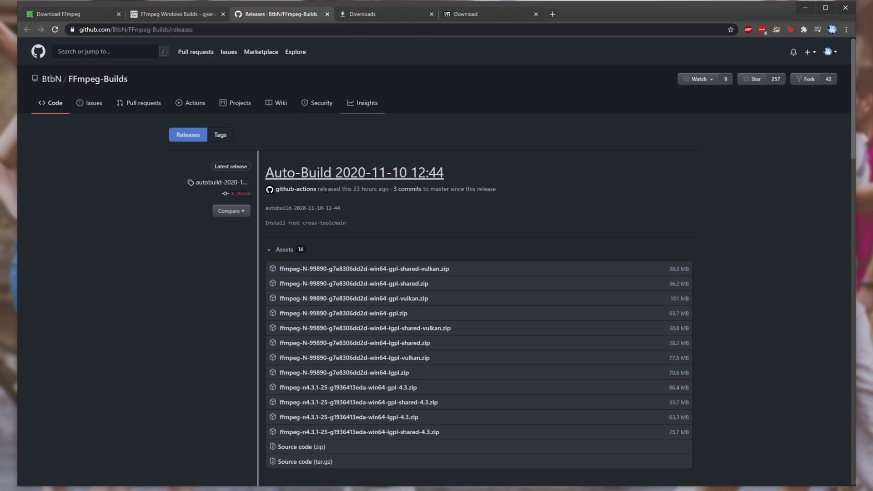
- Scroll through Auto-Build 2020-11-10's win64 gpl and lgpl zip assets, 25.7 MB to 101 MB
scroll(539, 186, "down", 2)
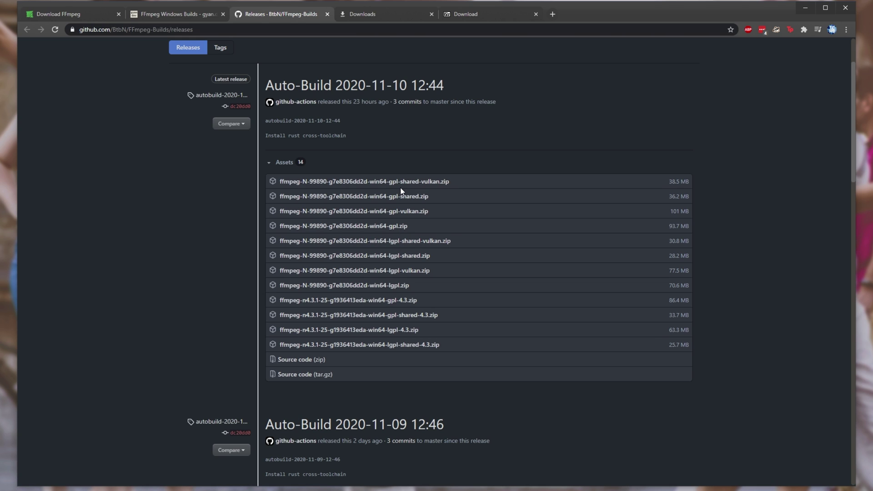
- Drag the archive's LICENSE file out of 7-Zip onto the desktop and bring up its context menu
left_click(183, 15)
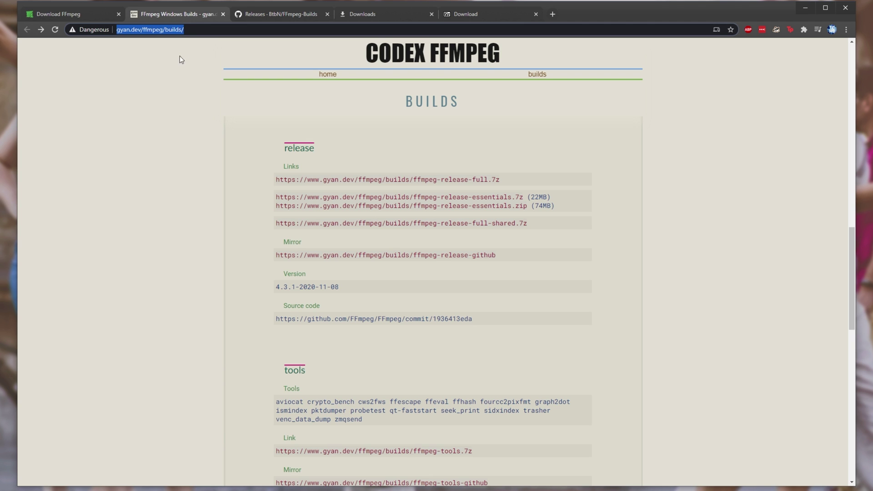
left_click(250, 10)
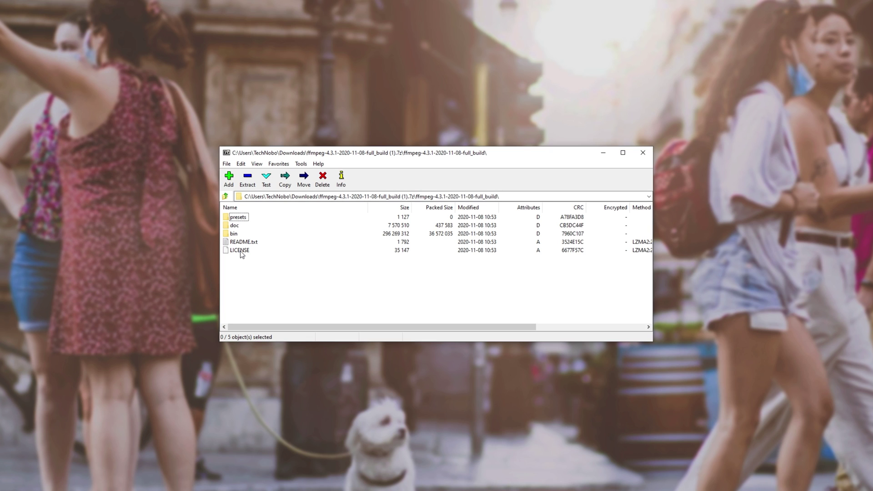
left_click_drag(240, 250, 200, 250)
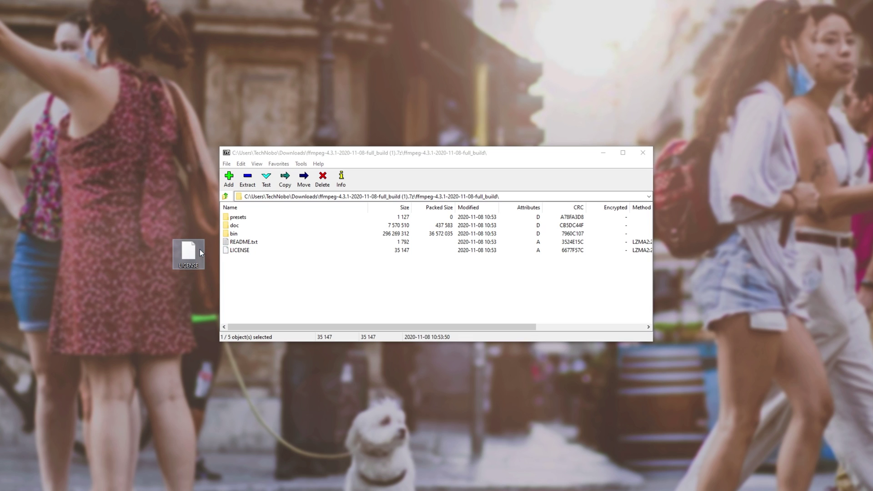
right_click(198, 250)
- Open the desktop LICENSE in Notepad, read the GNU GPL v3 text, and close it
mouse_move(234, 313)
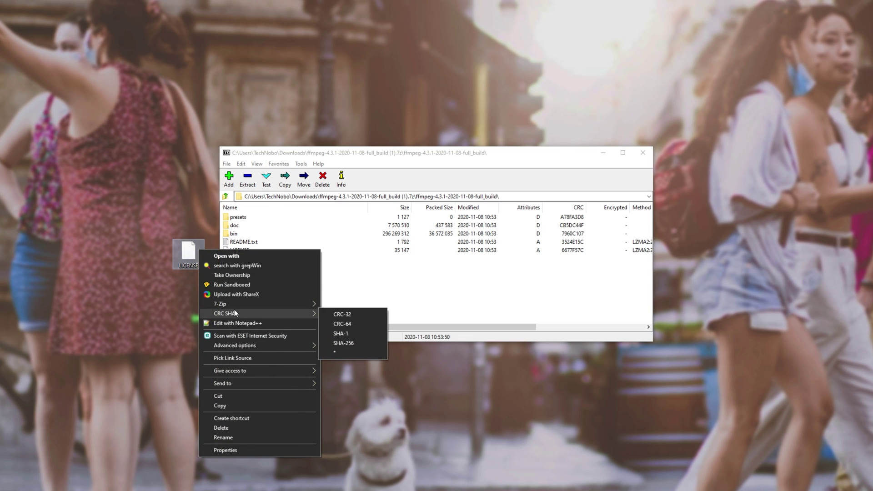
left_click(223, 256)
double_click(384, 251)
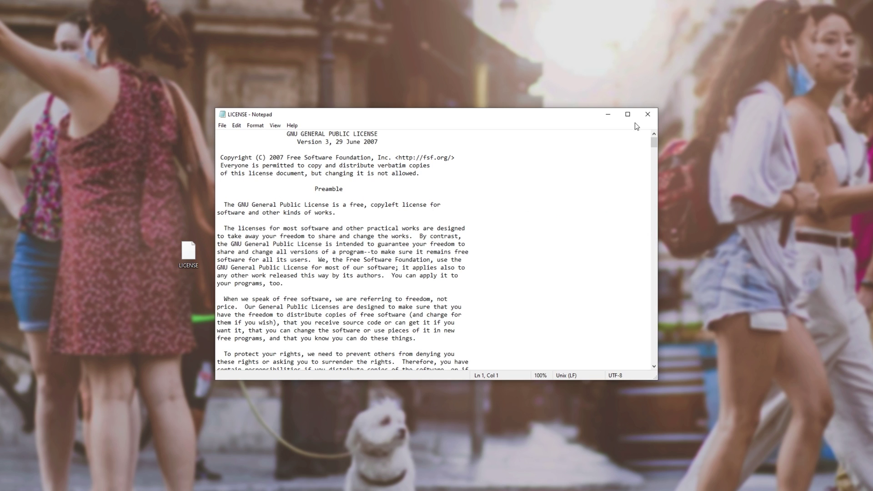
left_click(647, 114)
left_click(188, 253)
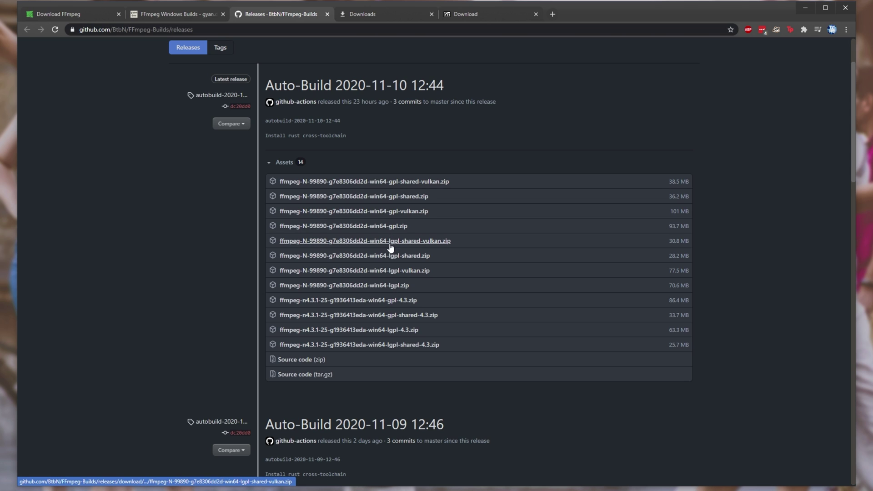
left_click_drag(402, 233, 278, 209)
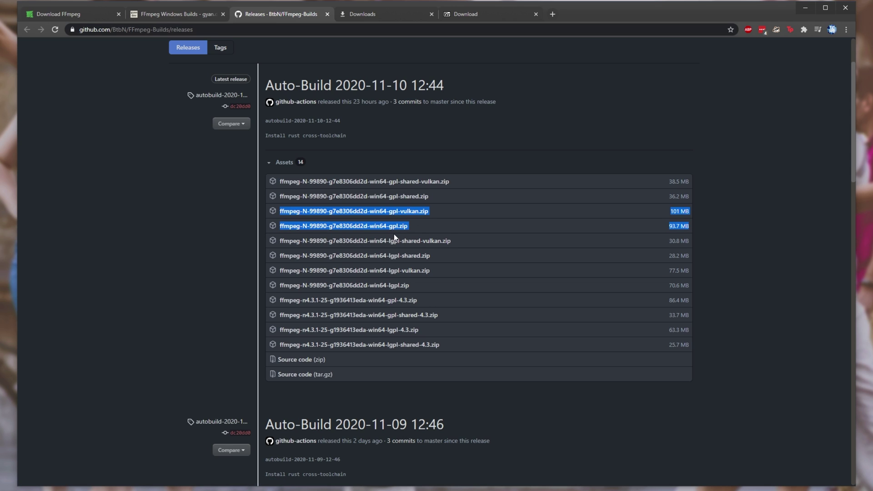
left_click(423, 219)
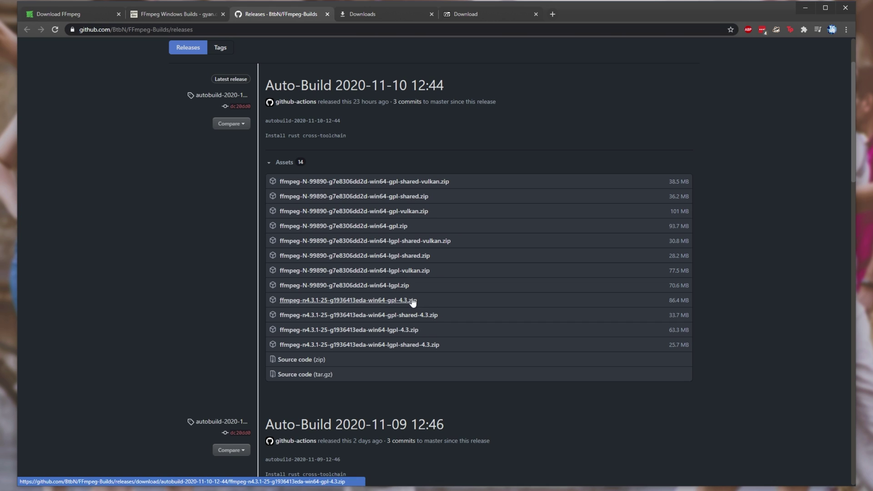
left_click_drag(426, 299, 268, 305)
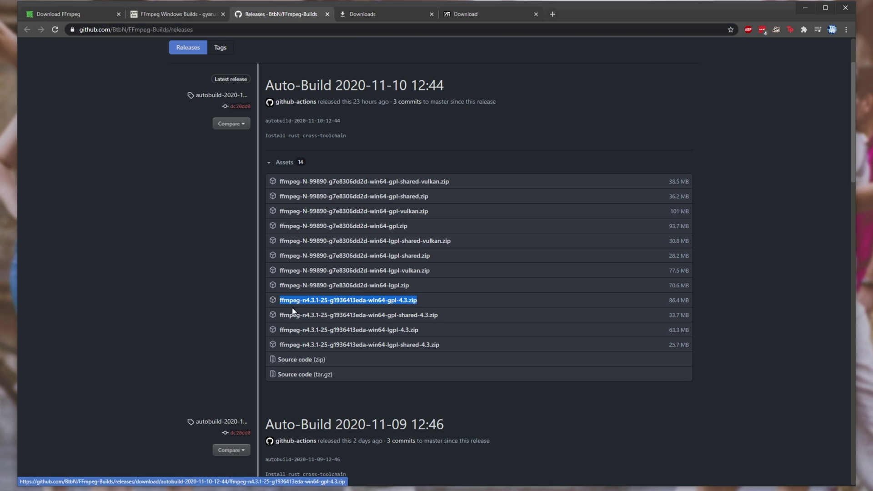
left_click_drag(408, 226, 296, 231)
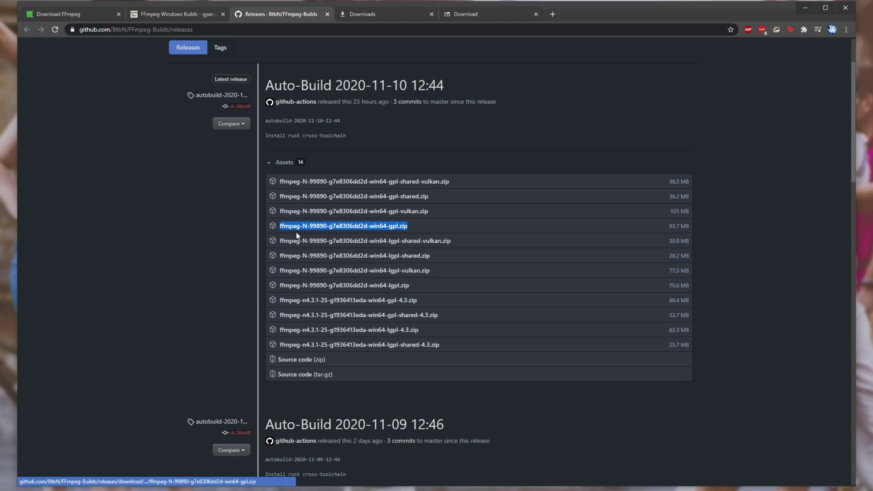
left_click(525, 227)
left_click(359, 226)
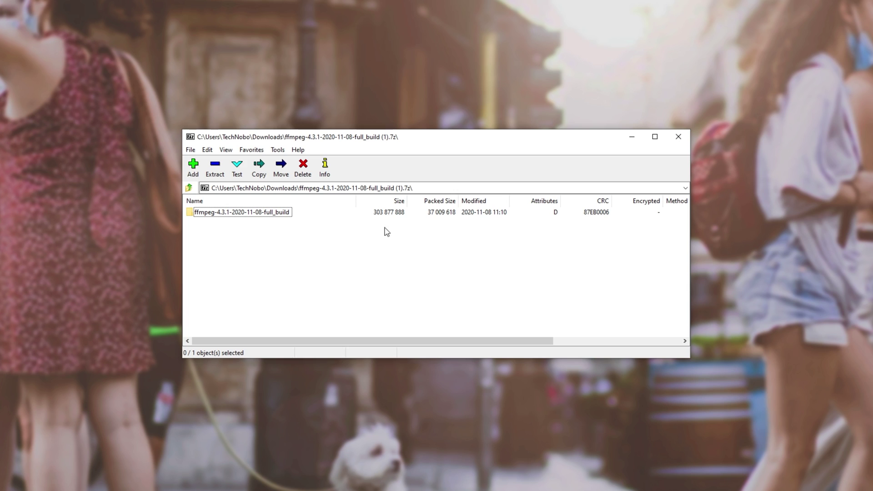
- In 7-Zip, open the archive's ffmpeg folder, then bin, and select ffmpeg.exe, ffplay.exe and ffprobe.exe
double_click(287, 216)
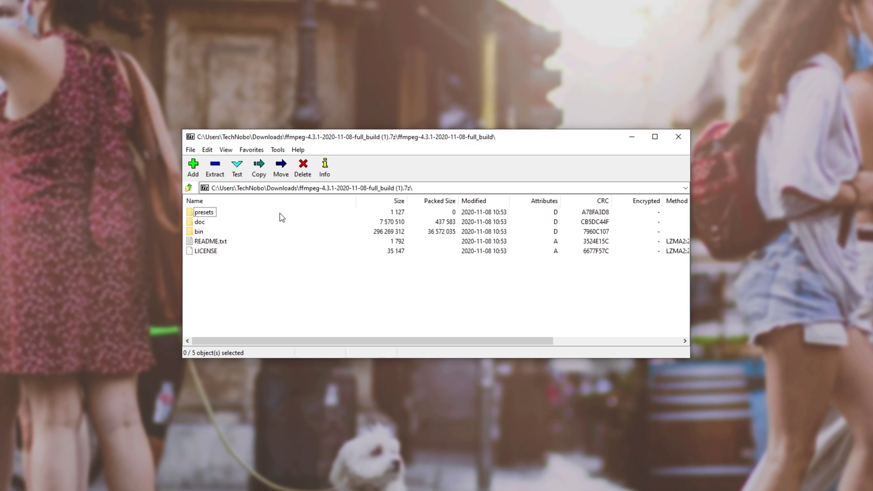
left_click(210, 215)
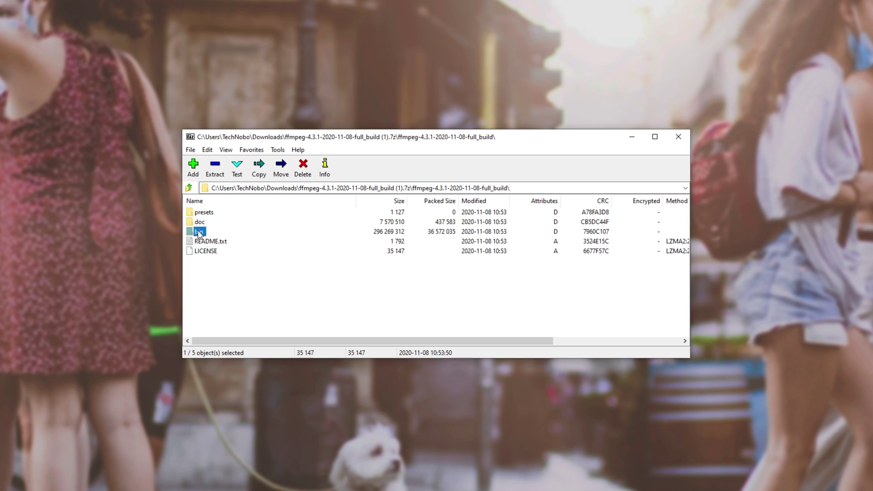
left_click(199, 232)
mouse_move(265, 282)
left_mouse_down()
mouse_move(160, 162)
mouse_move(253, 273)
left_mouse_up()
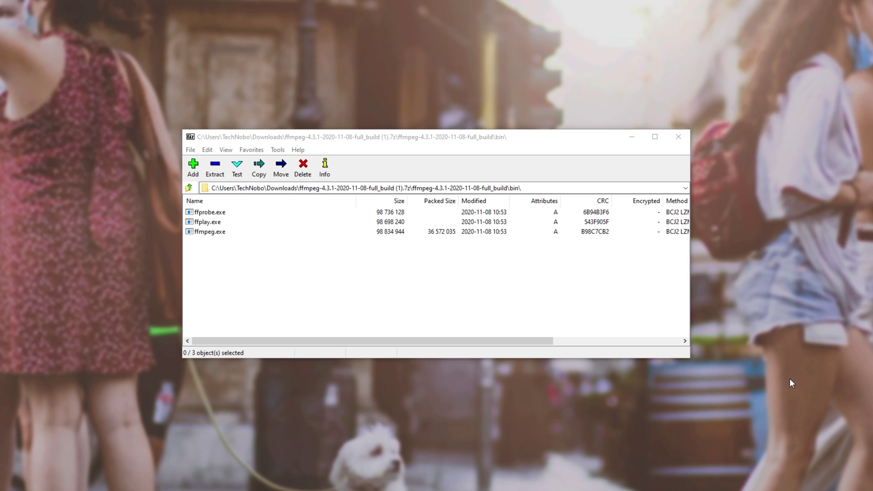
- Permanently delete the old ffmpeg, ffplay and ffprobe executables from C:\PATH_Programs
key("super+e")
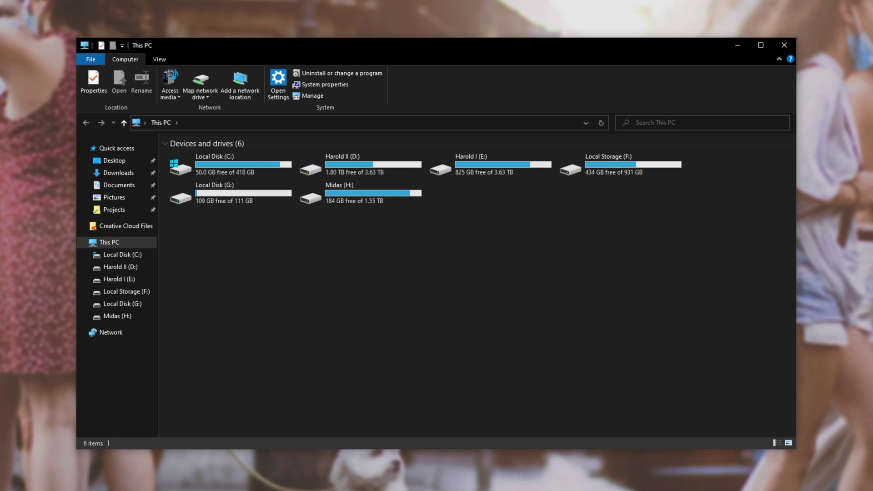
double_click(260, 169)
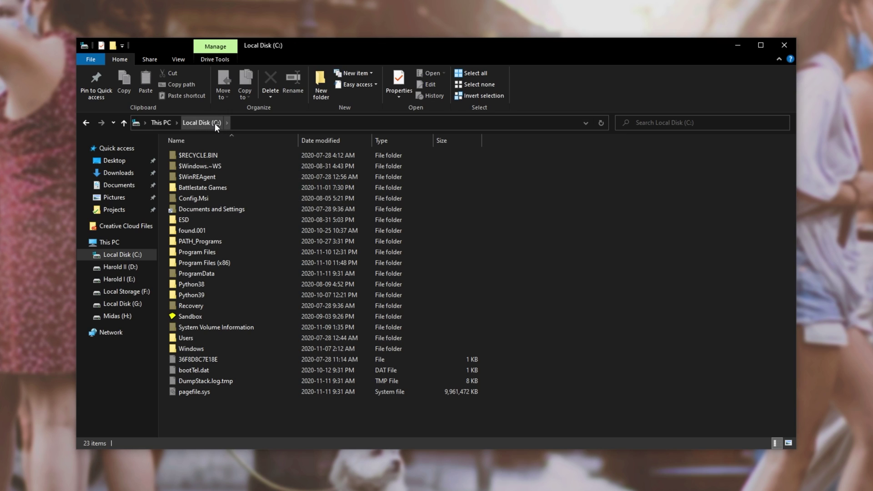
double_click(200, 242)
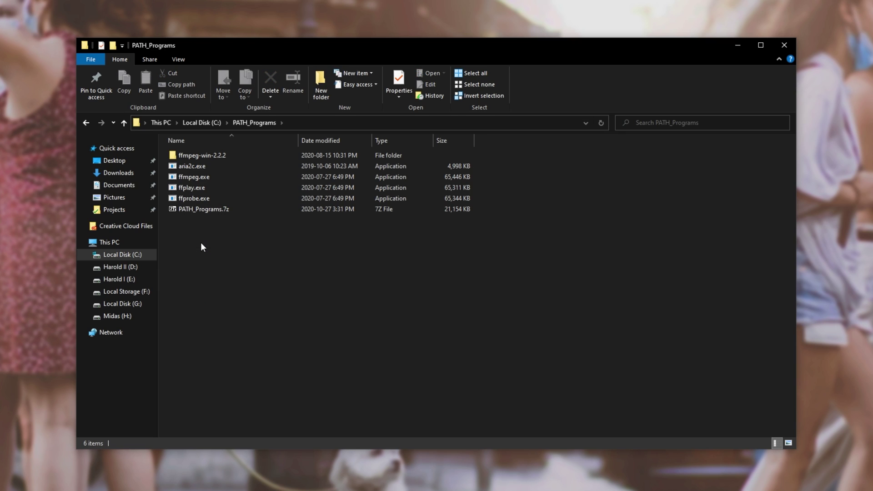
left_click(211, 180)
left_click(214, 198, "shift")
key("shift+Delete")
key("Return")
- Drag the new ffmpeg.exe, ffplay.exe and ffprobe.exe from 7-Zip into C:\PATH_Programs
left_click_drag(275, 51, 325, 51)
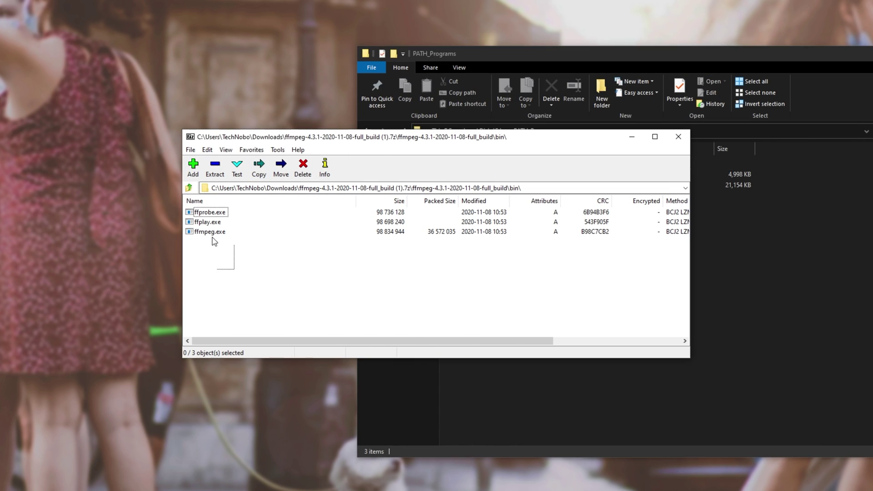
left_click_drag(218, 269, 727, 239)
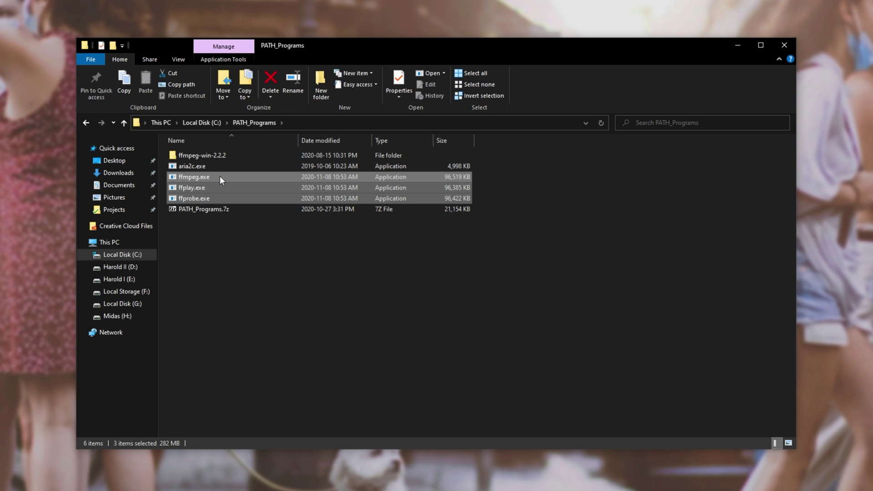
left_click(339, 253)
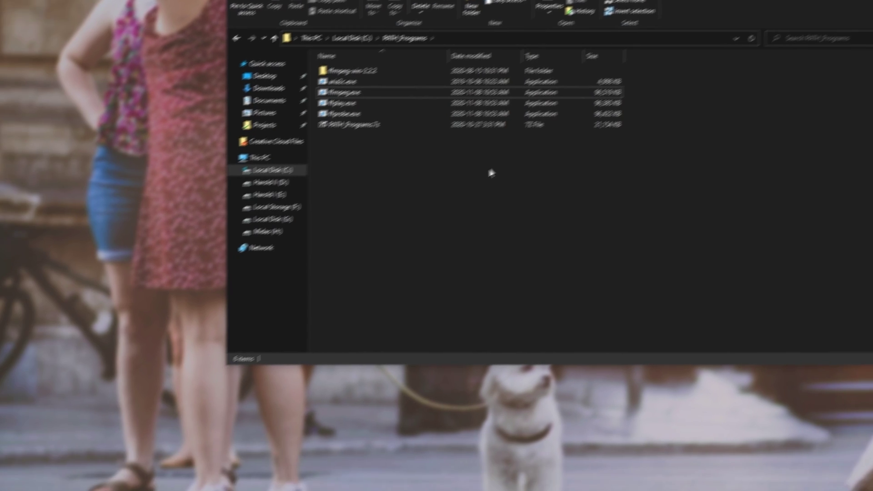
- Search Start for 'path' and open the Environment Variables dialog from System Properties
key("super")
type("path")
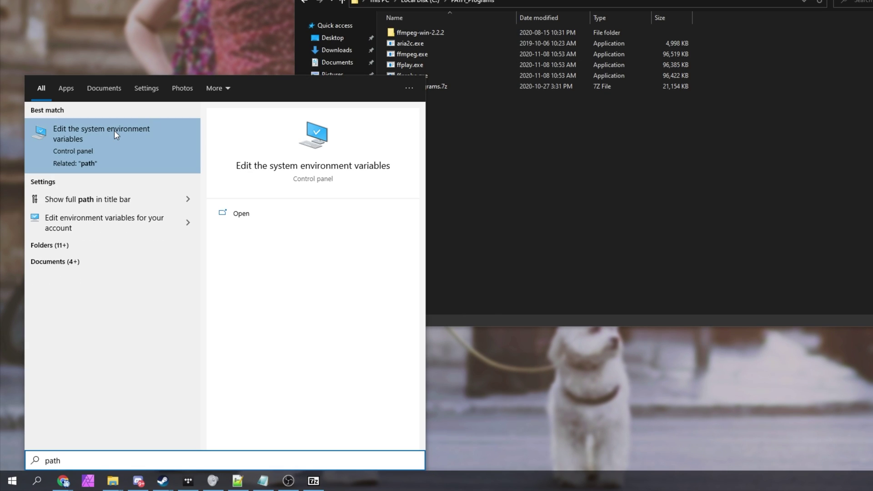
left_click(122, 150)
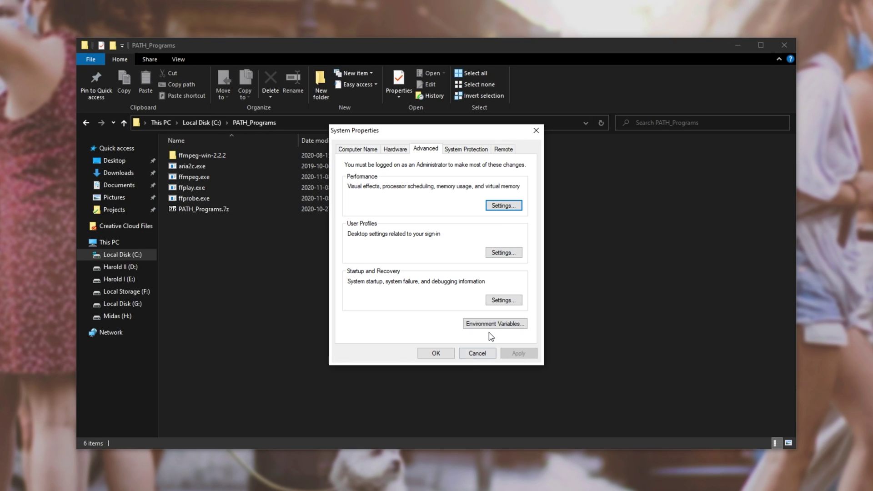
left_click(491, 326)
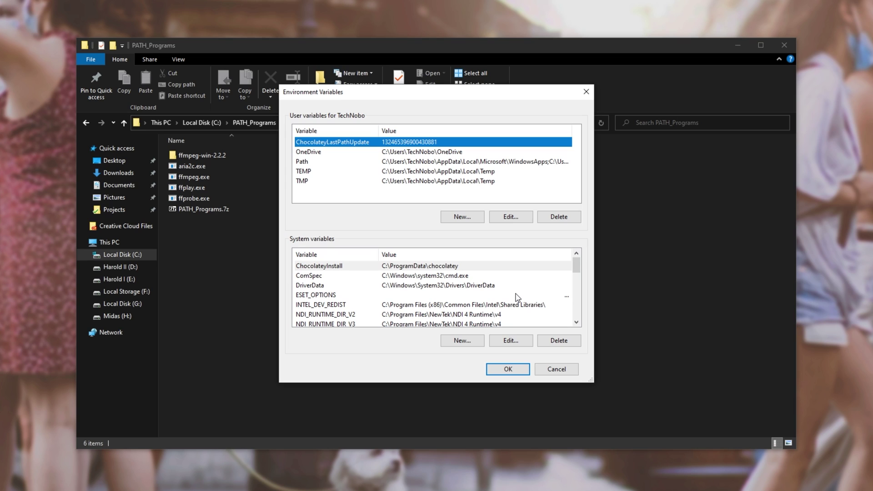
- Select the system Path variable and open its entries for editing
left_click(364, 165)
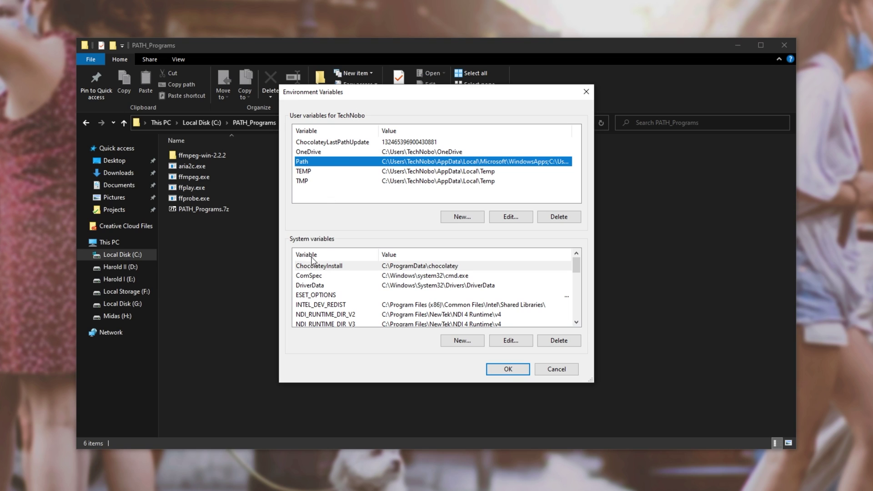
scroll(330, 255, "down", 3)
left_click(317, 276)
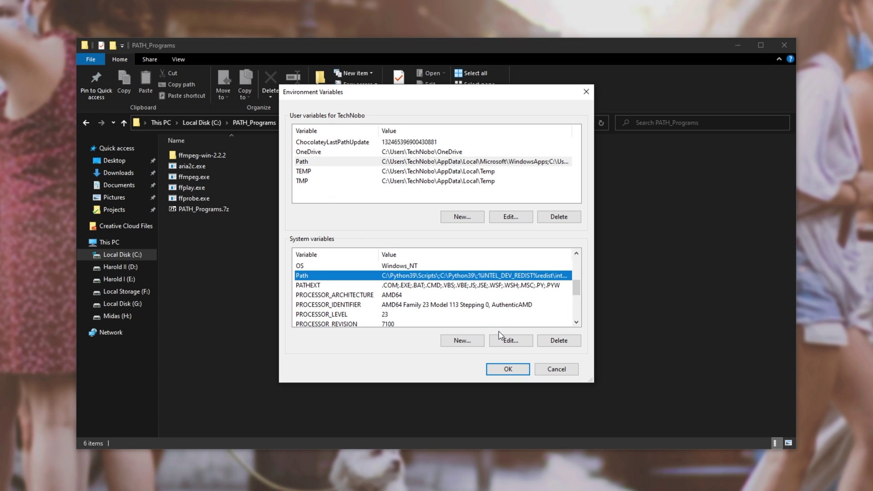
left_click(510, 341)
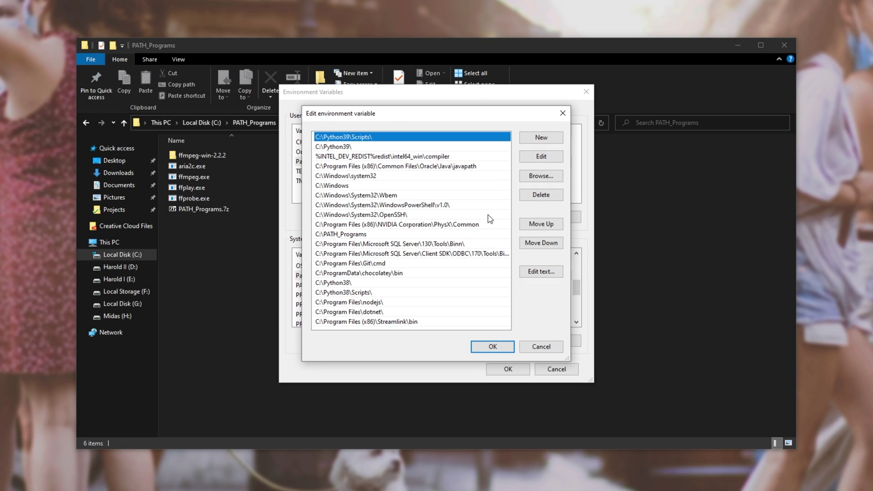
- Remove the existing C:\PATH_Programs entry from the system Path
left_click(388, 234)
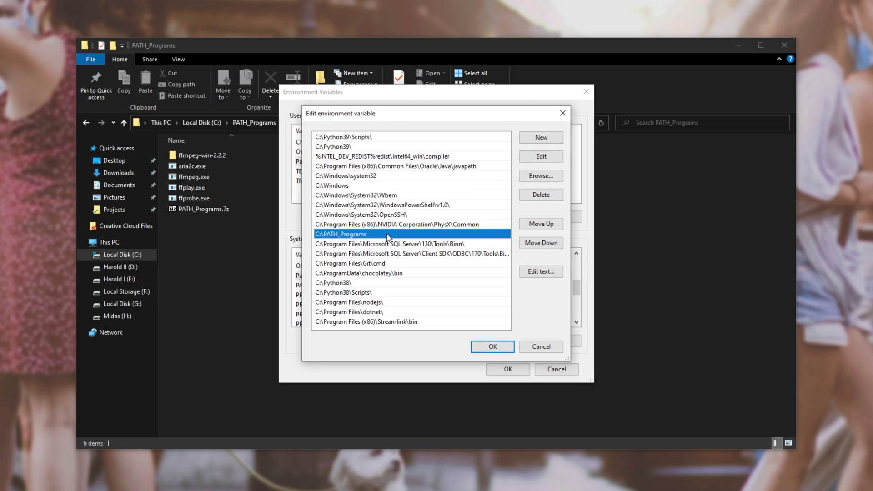
left_click(558, 197)
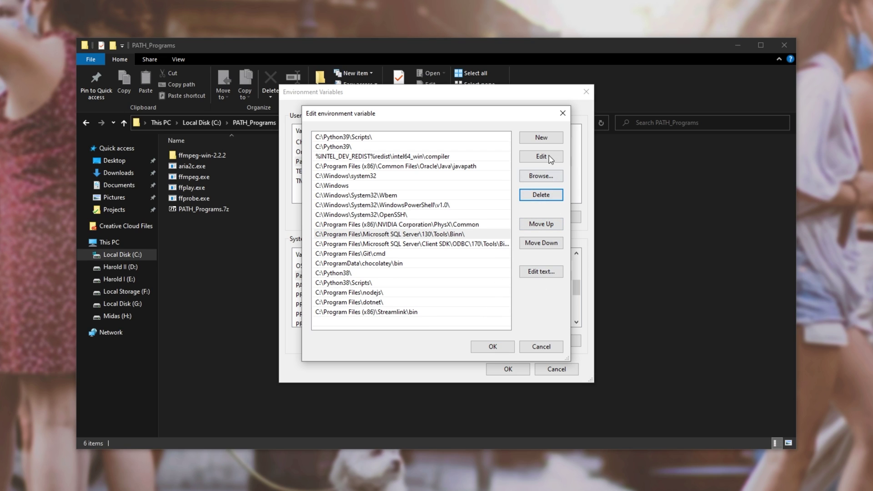
left_click(541, 138)
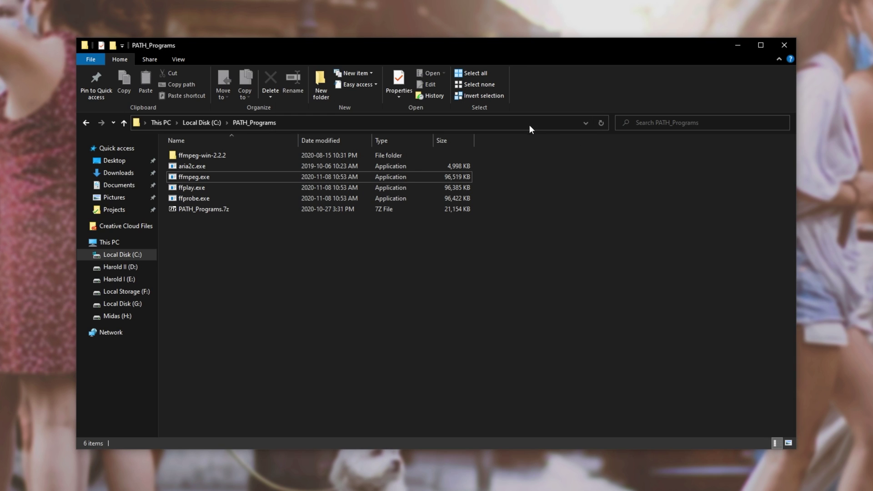
- Copy the C:\PATH_Programs folder path from Explorer and add it as a new Path entry
left_click(414, 128)
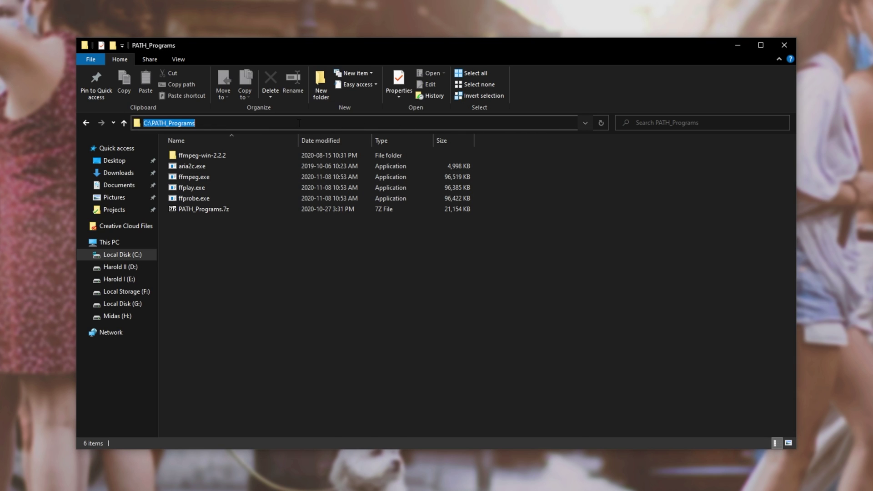
right_click(195, 123)
left_click(210, 153)
left_click(539, 138)
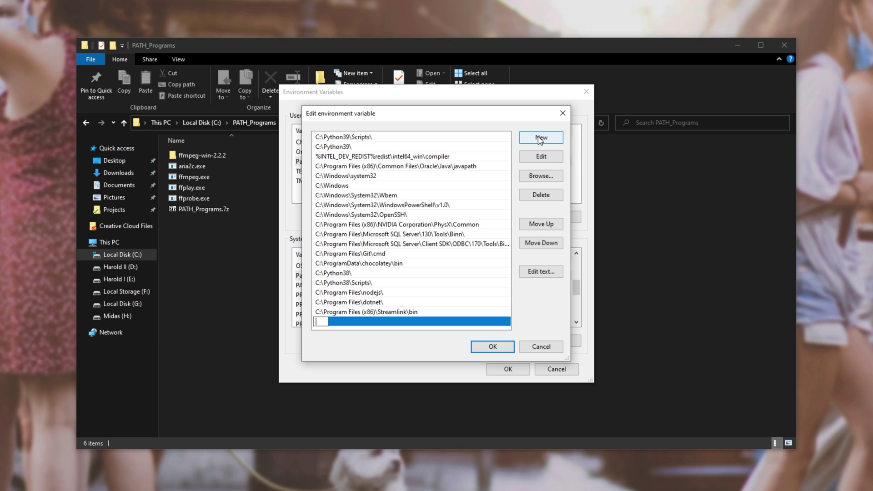
key("ctrl+v")
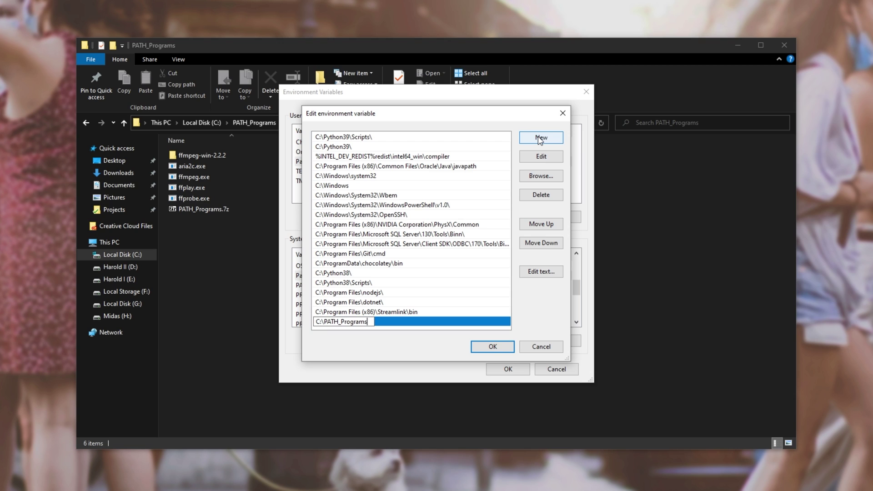
key("Return")
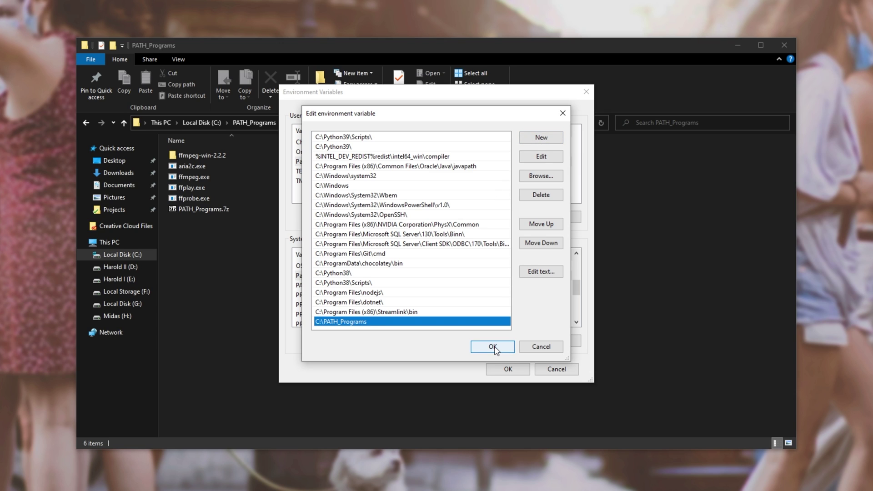
- Confirm the Path change with OK in all three settings dialogs
left_click(494, 347)
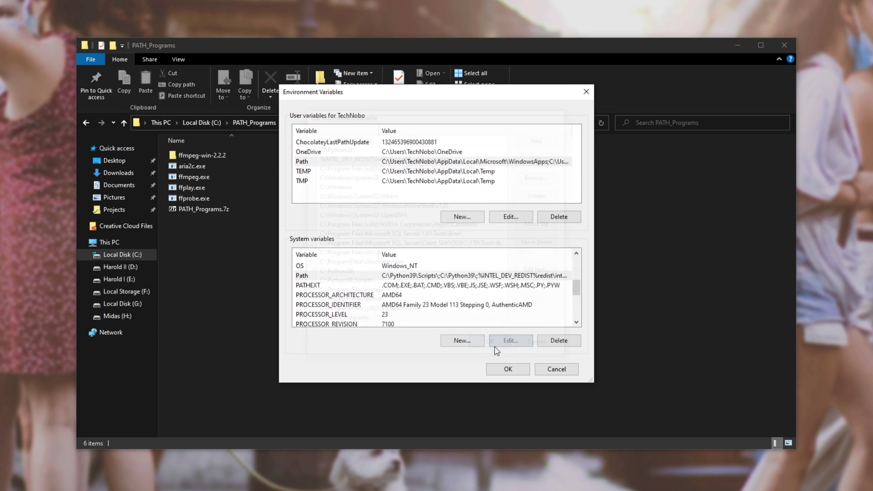
left_click(502, 367)
left_click(447, 350)
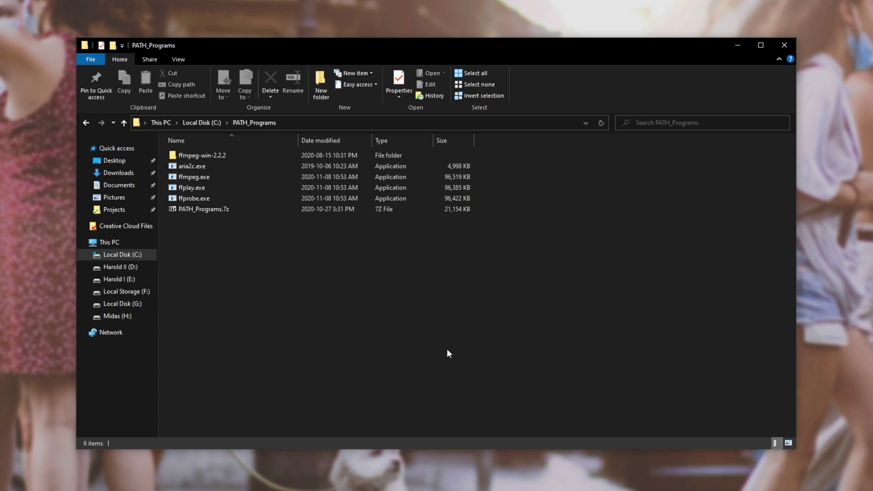
- Launch cmd from Win+R and run ffmpeg to print its 4.3.1-2020-11-08 version details
key("super+r")
type("cmd")
key("Return")
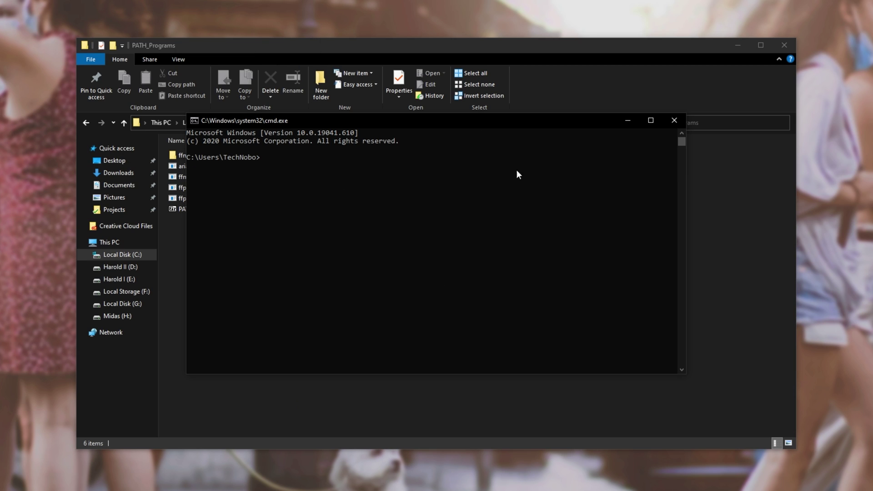
type("ffmpeg")
key("Return")
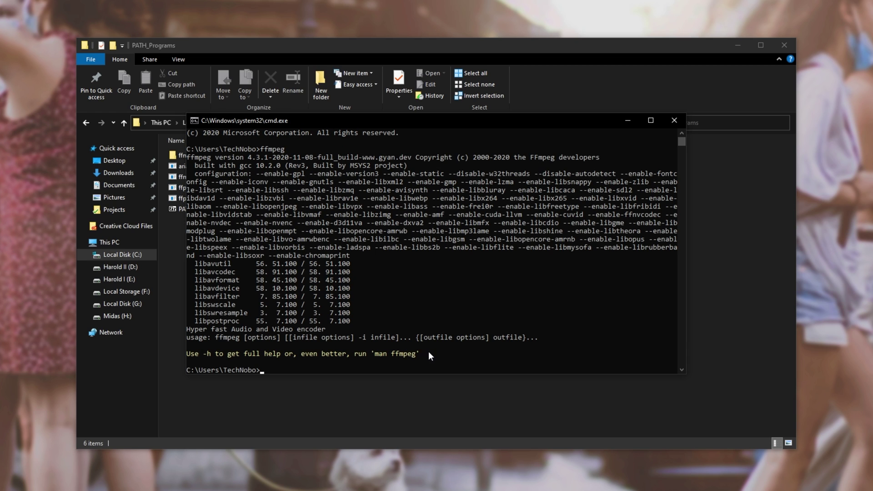
- Select the version output and arrange the console beside the PATH_Programs folder
left_click_drag(428, 353, 187, 158)
left_click_drag(287, 119, 486, 132)
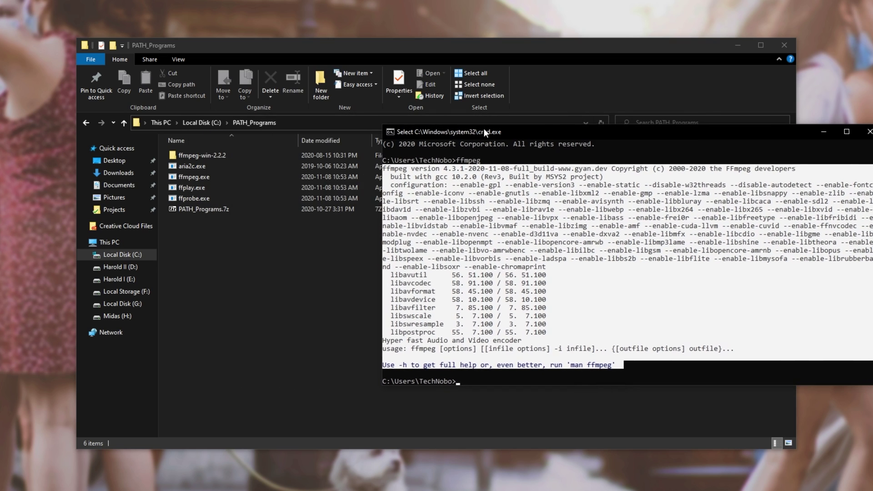
left_click_drag(302, 273, 257, 172)
left_click(327, 275)
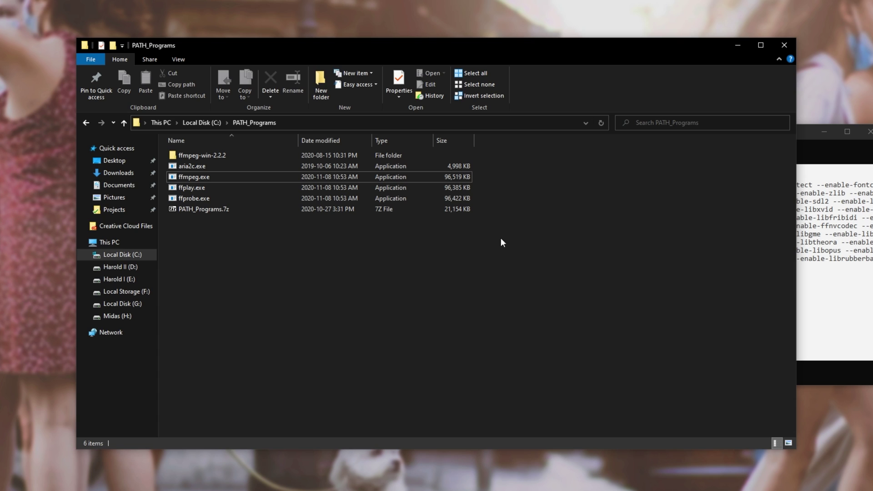
left_click_drag(503, 226, 430, 326)
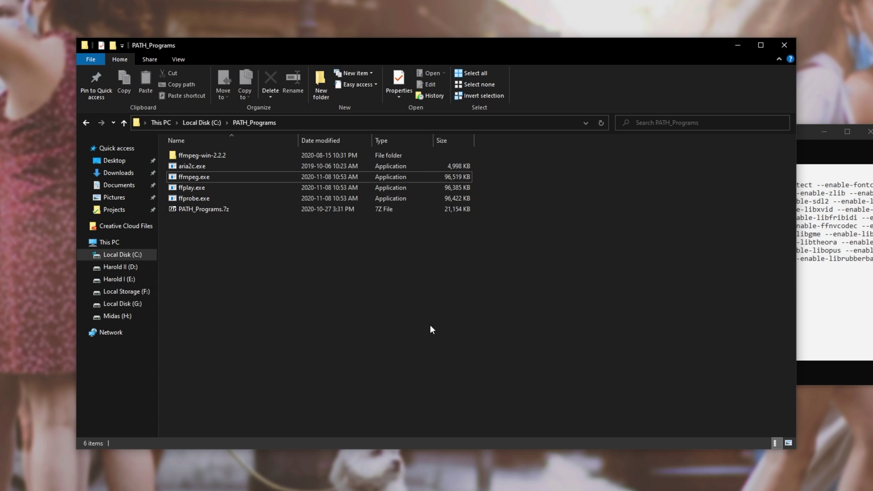
left_click(802, 137)
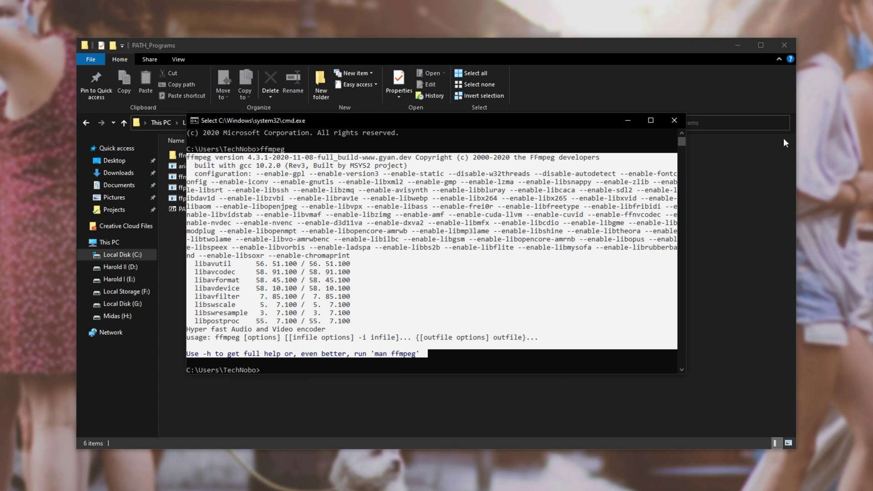
- Move the console back left, clear its selection, and close Command Prompt
left_click_drag(784, 138, 587, 127)
left_click(440, 252)
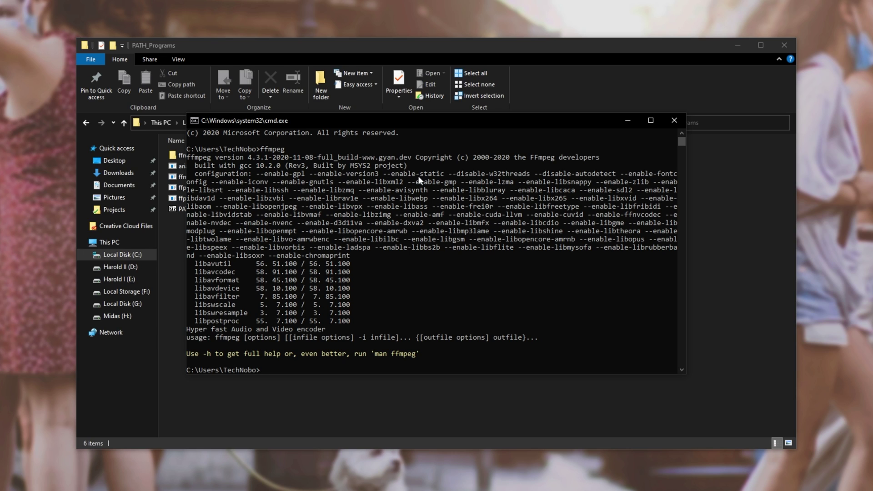
left_click(675, 120)
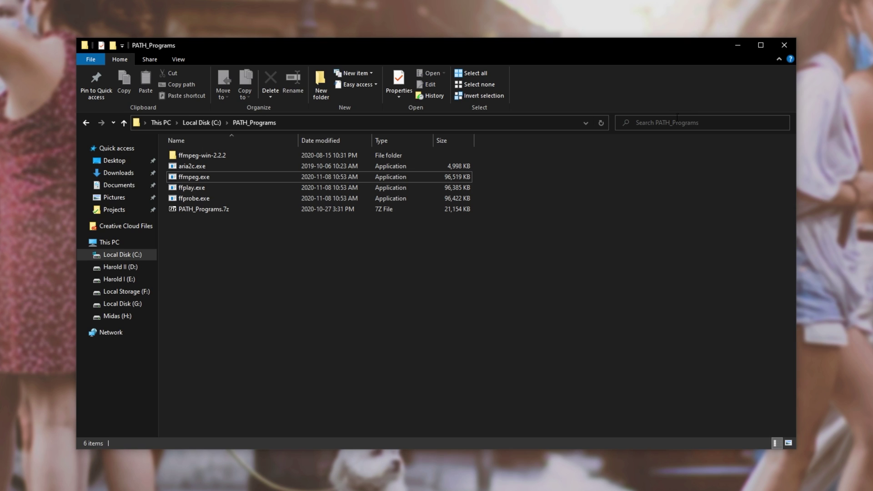